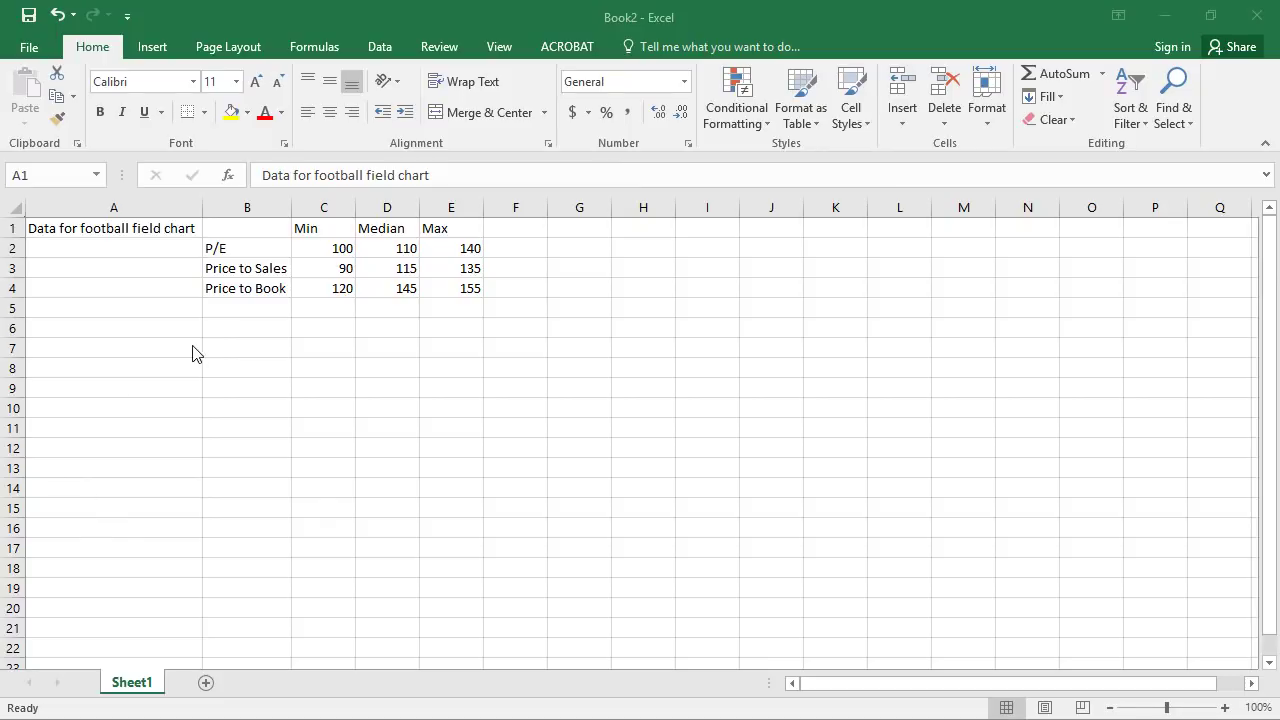
Insert a blank stacked bar chart and move it up beside the valuation table
left_click(273, 250)
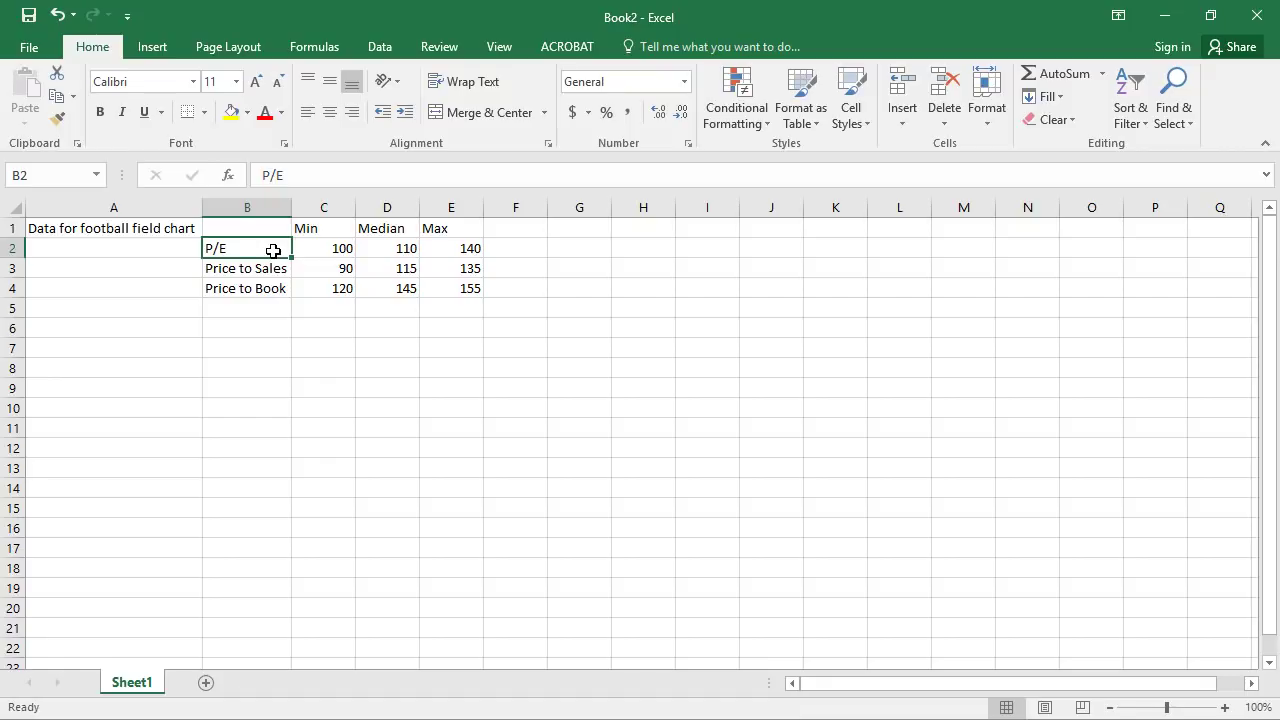
left_click(413, 208)
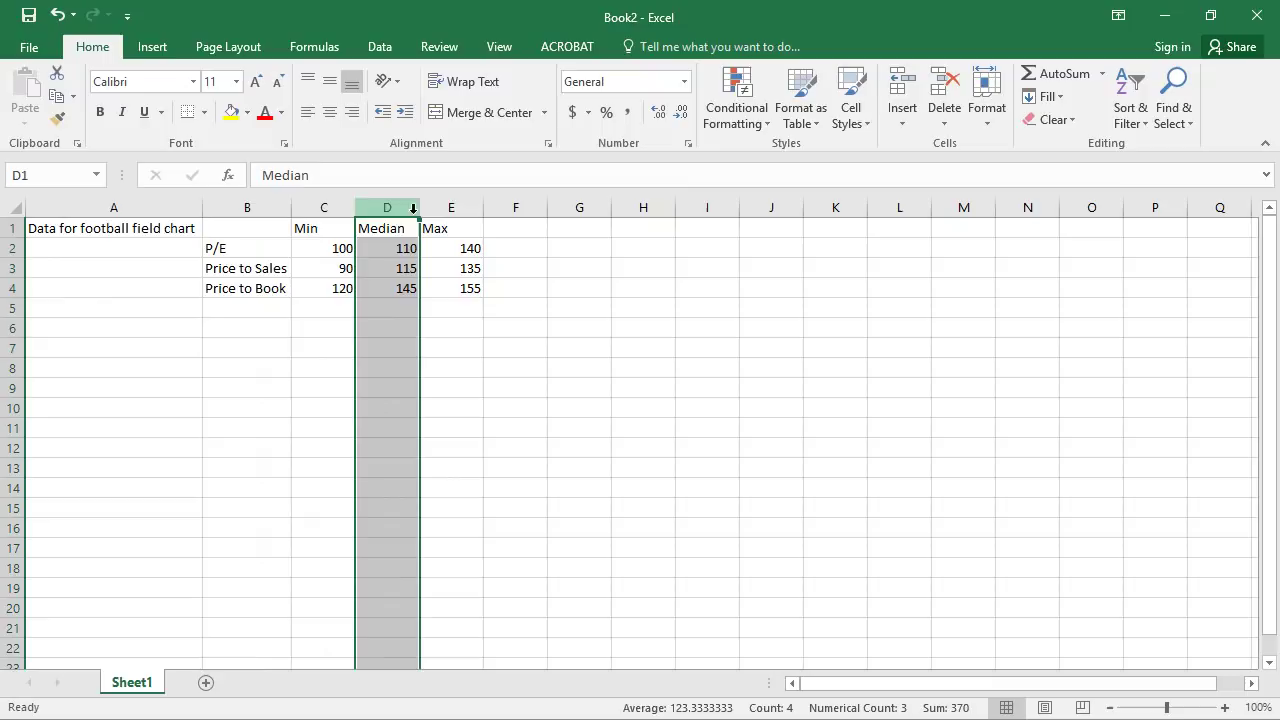
left_click(452, 208)
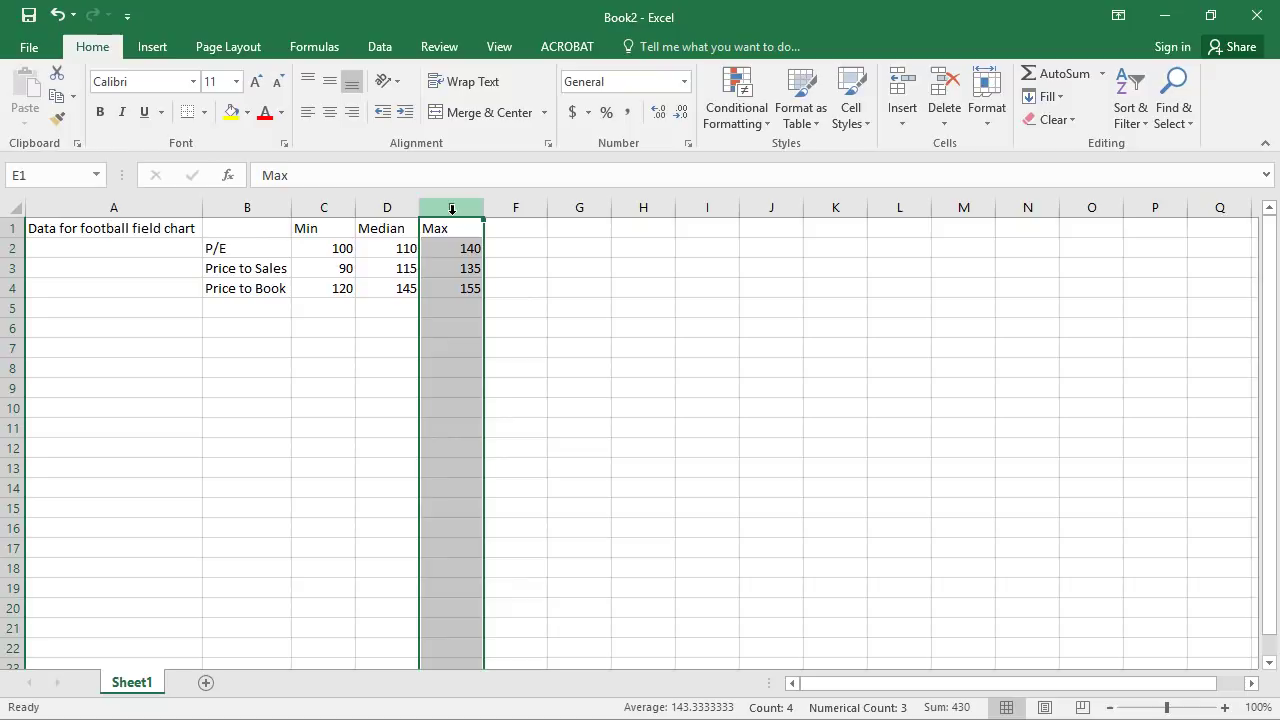
left_click(558, 228)
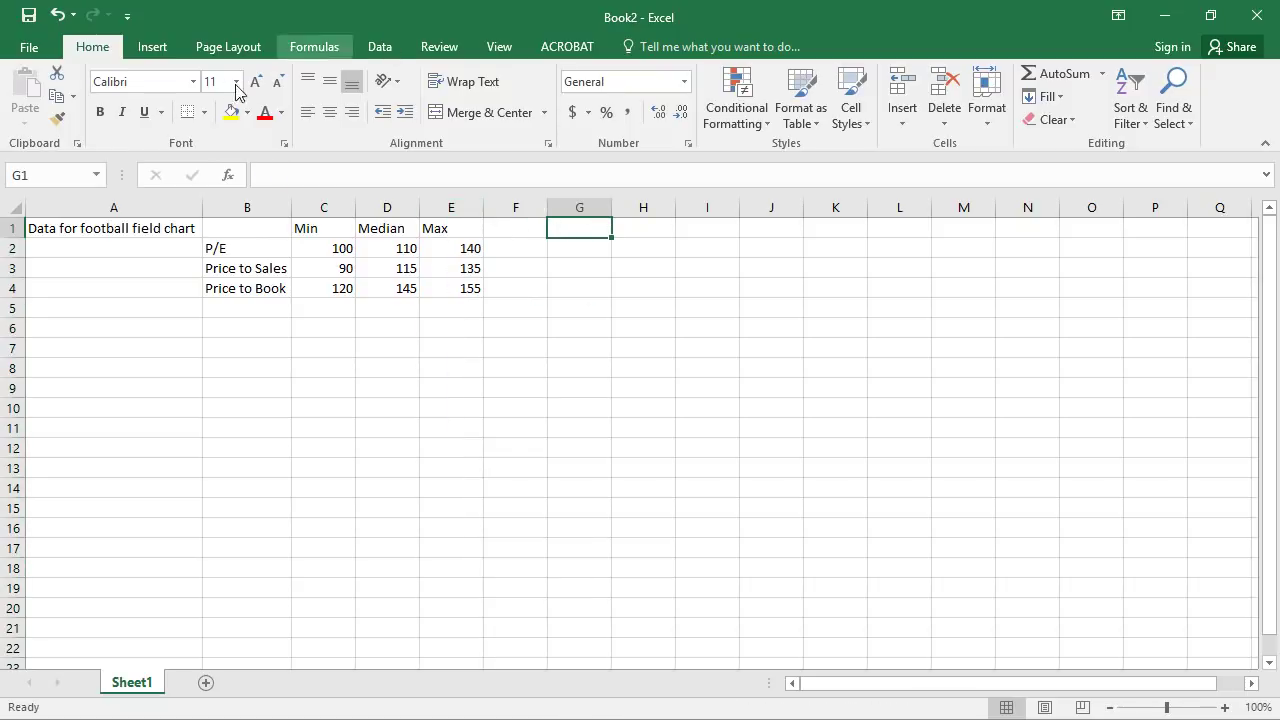
left_click(150, 47)
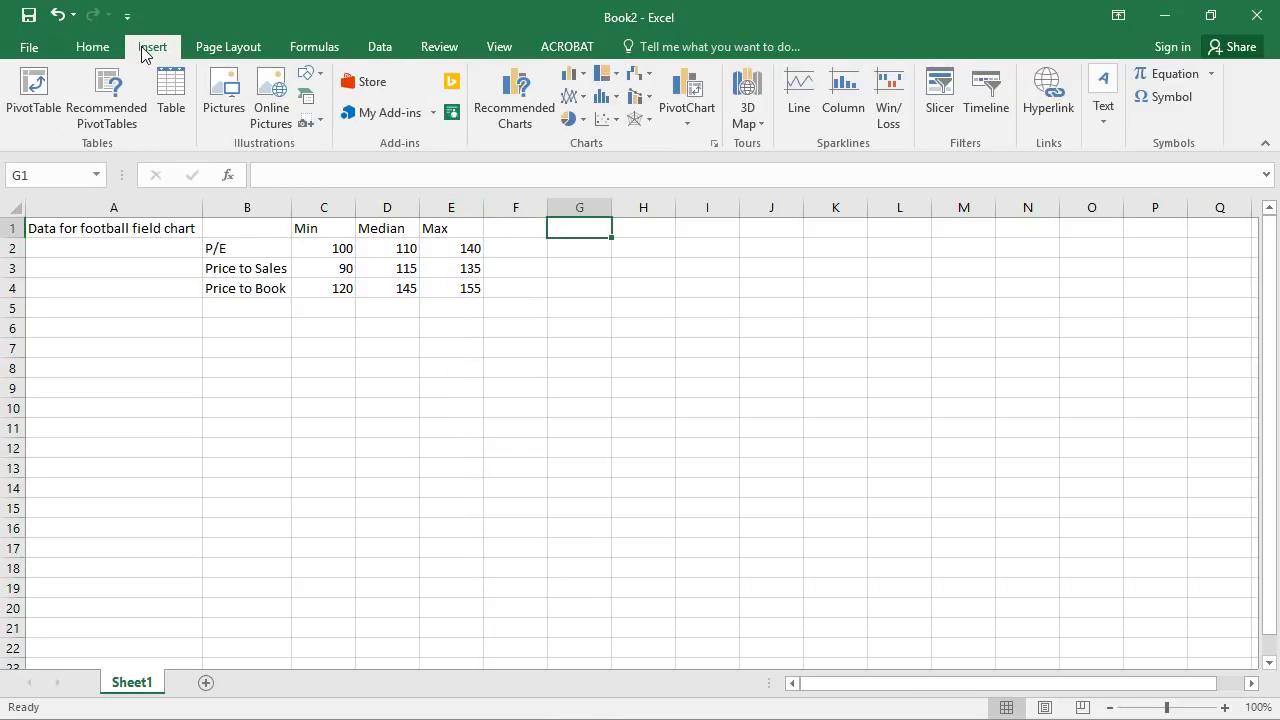
left_click(571, 74)
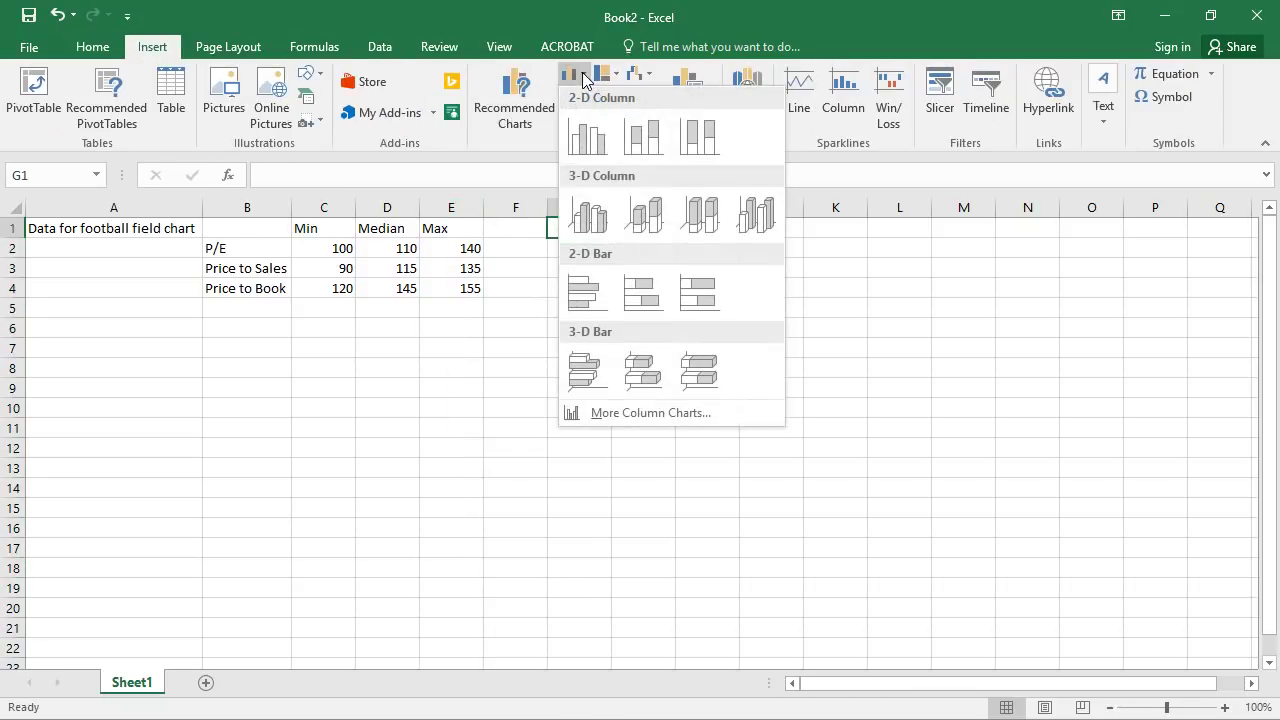
left_click(645, 280)
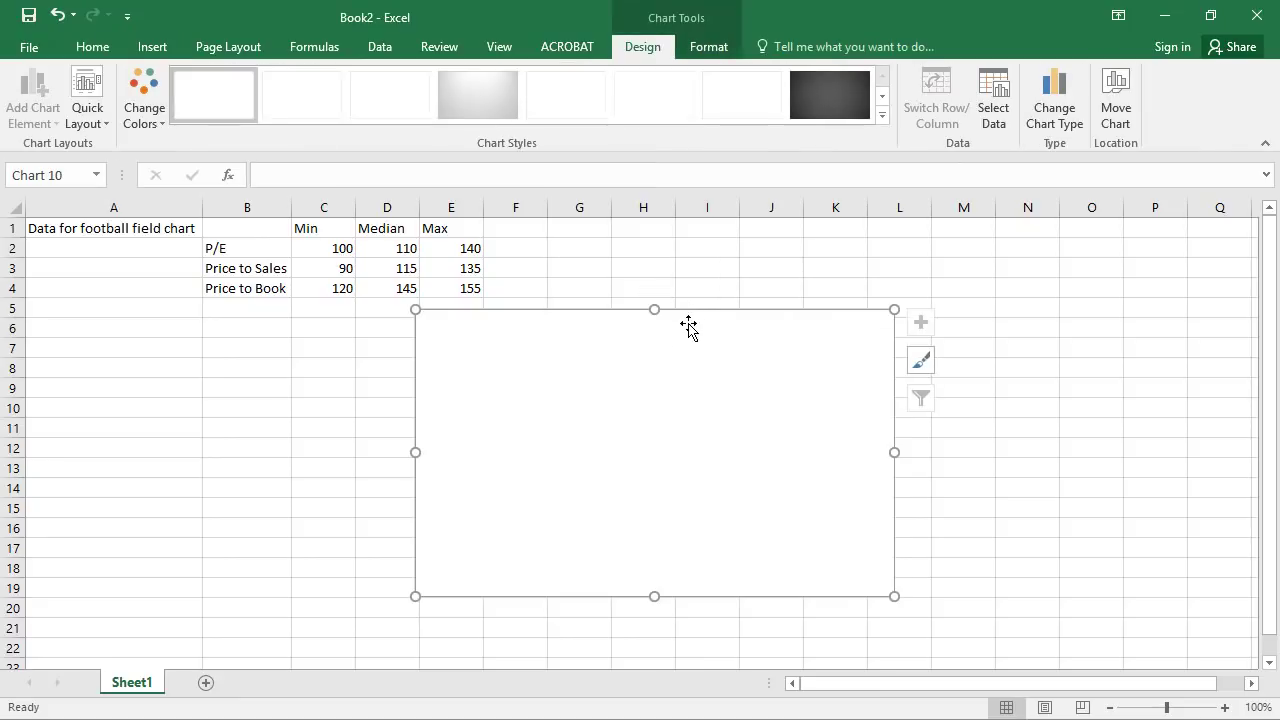
left_click_drag(689, 326, 797, 256)
Set the chart data to B2:E4 and switch row/column so P/E, Price to Sales and Price to Book are bars
right_click(769, 307)
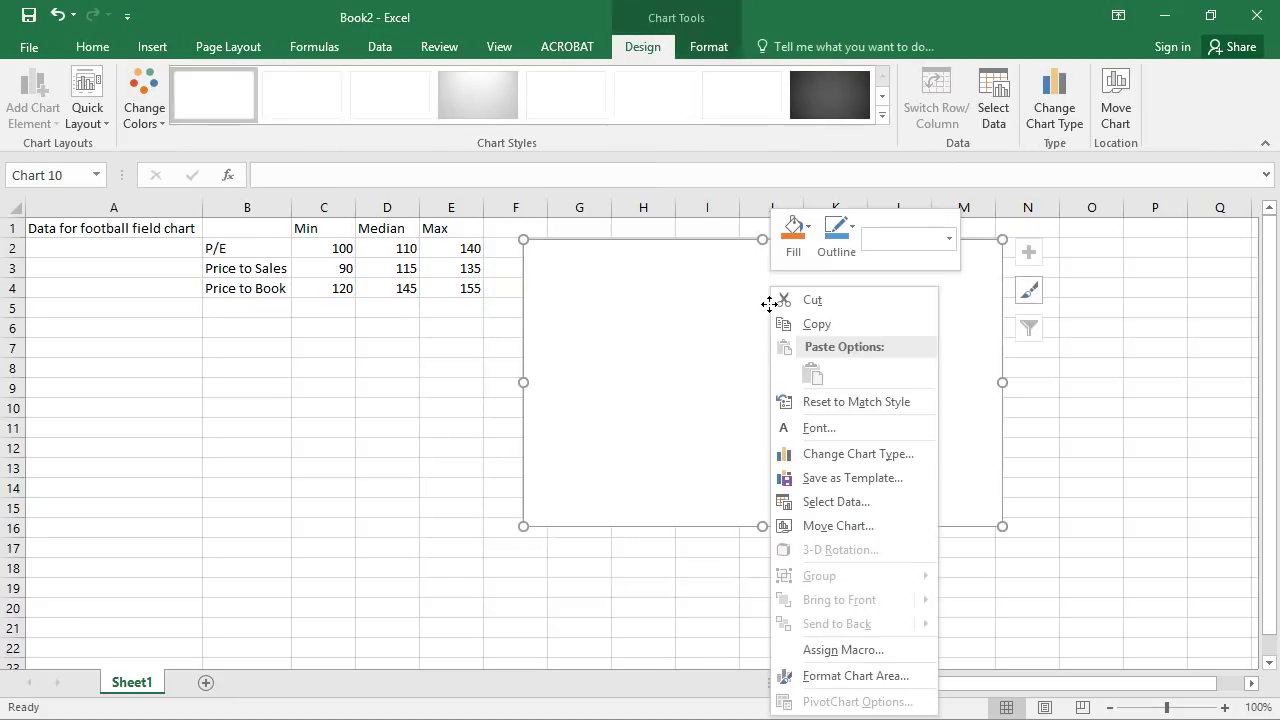
left_click(815, 501)
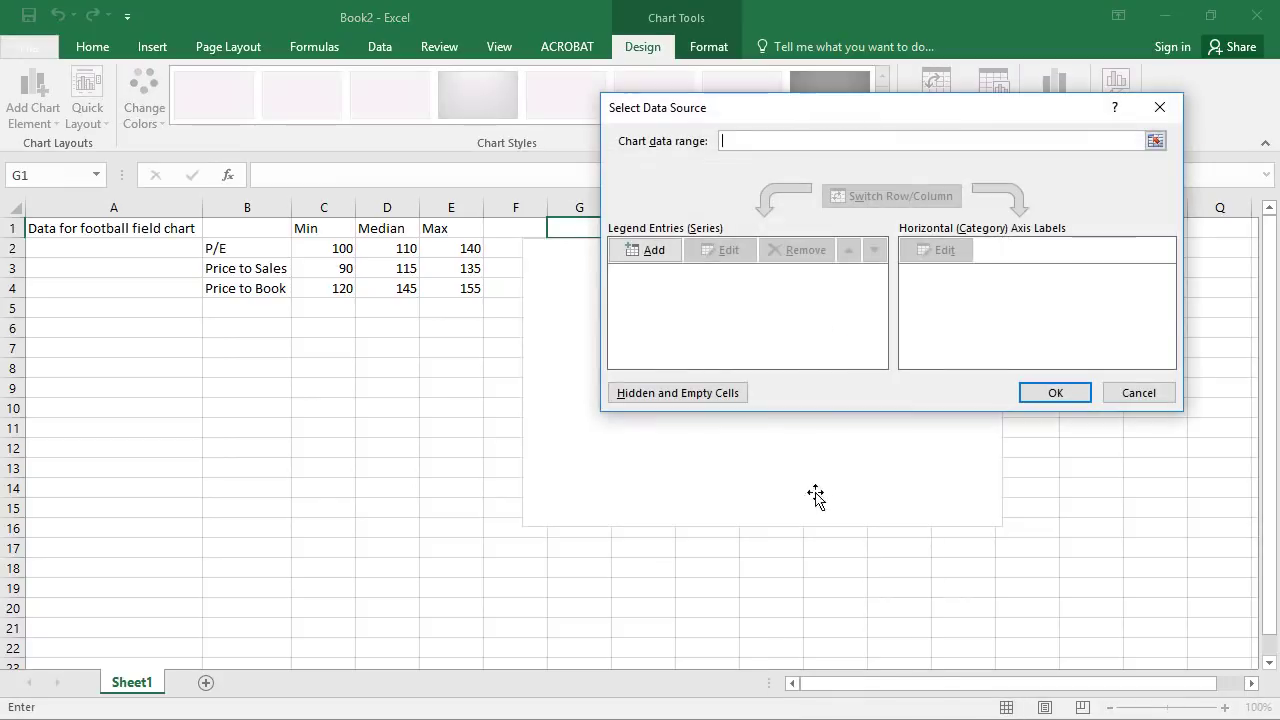
left_click(1155, 143)
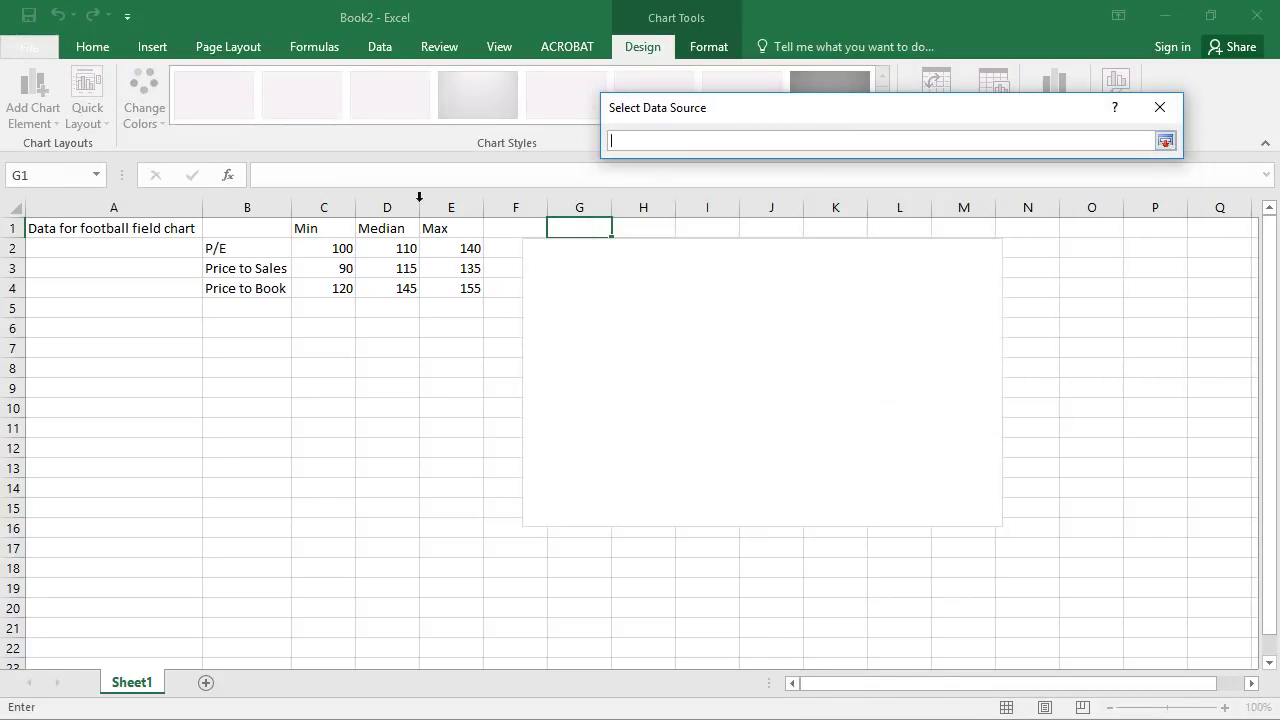
left_click_drag(285, 250, 466, 290)
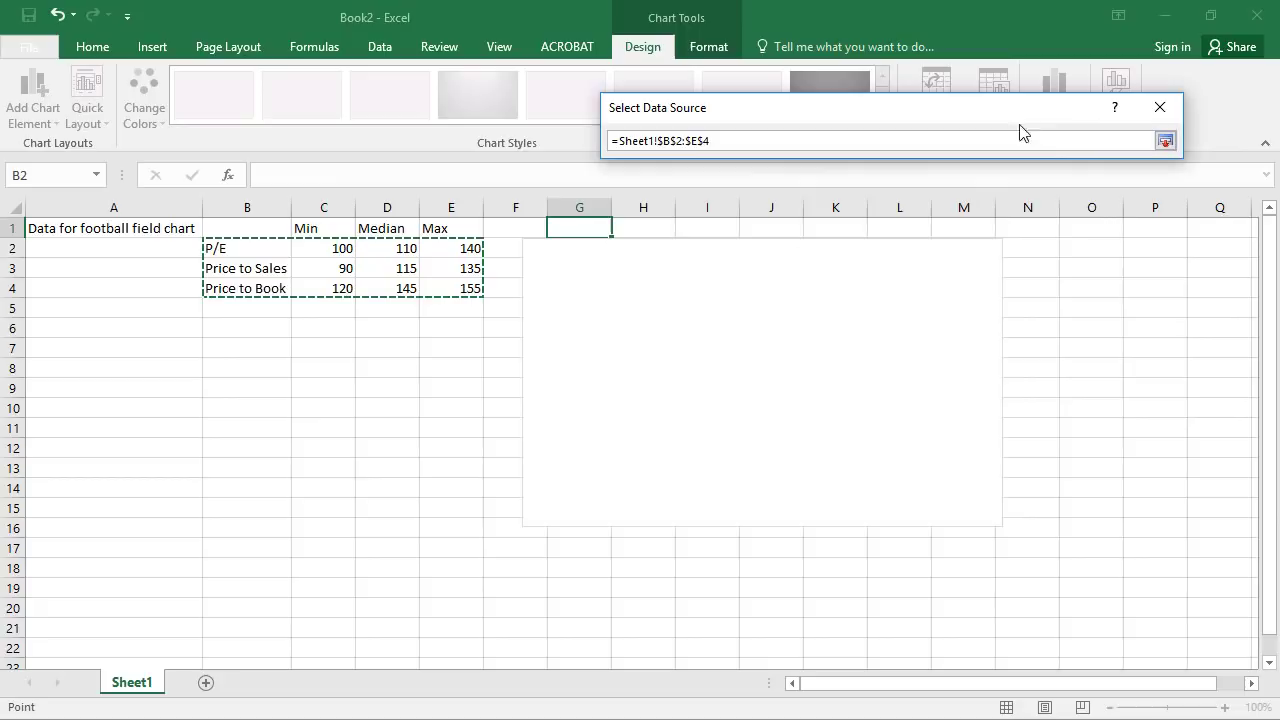
left_click(1165, 141)
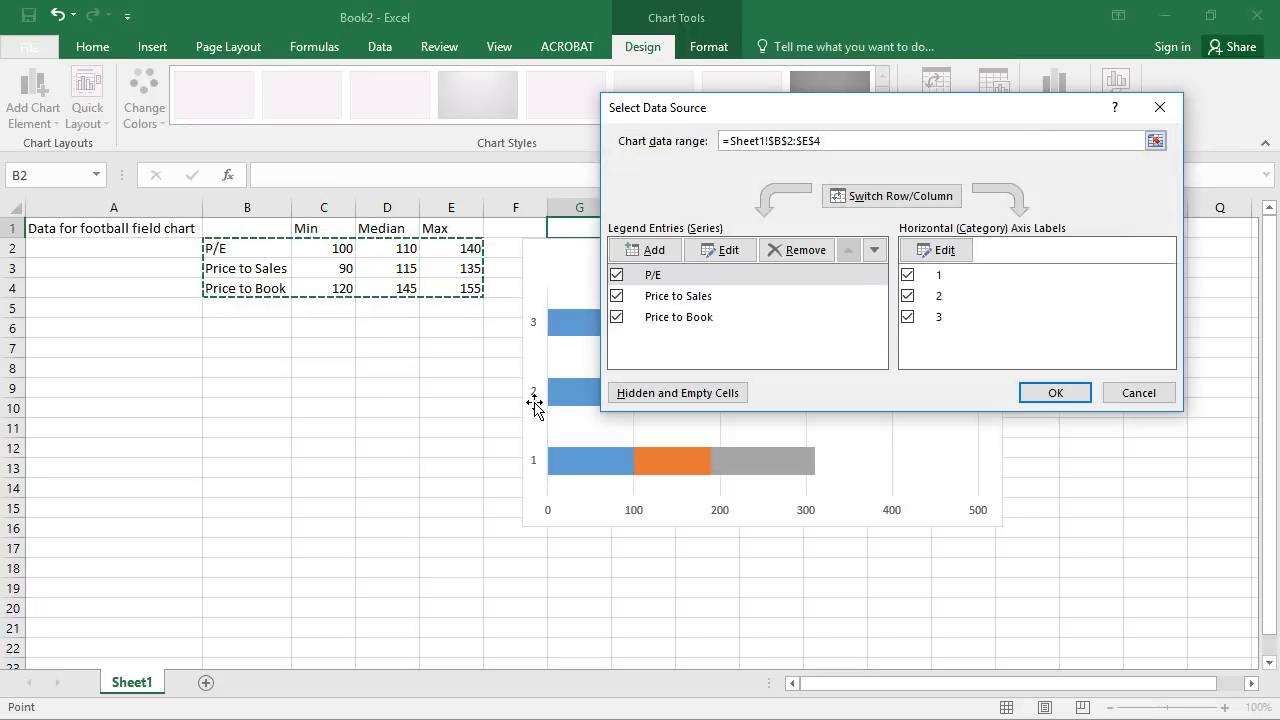
left_click(880, 196)
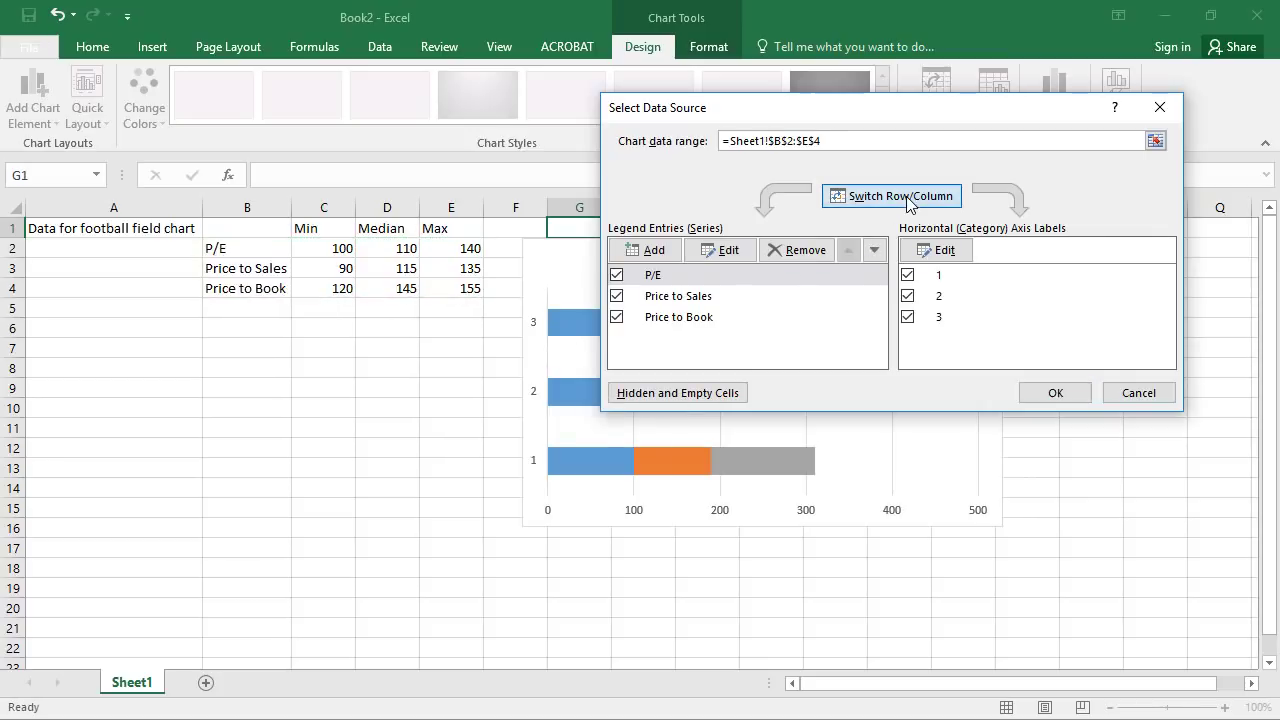
left_click(1050, 394)
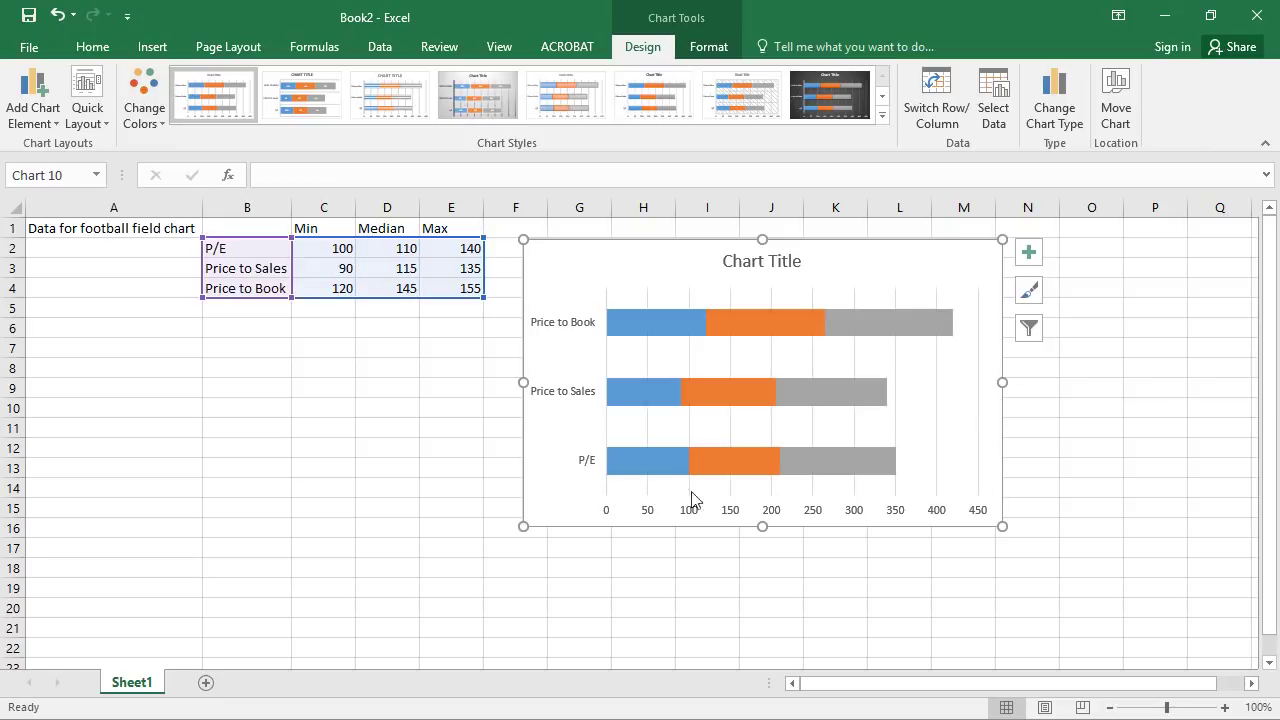
Check the P/E values, try chart styles including one with data labels, then restore the plain first style
left_click(338, 248)
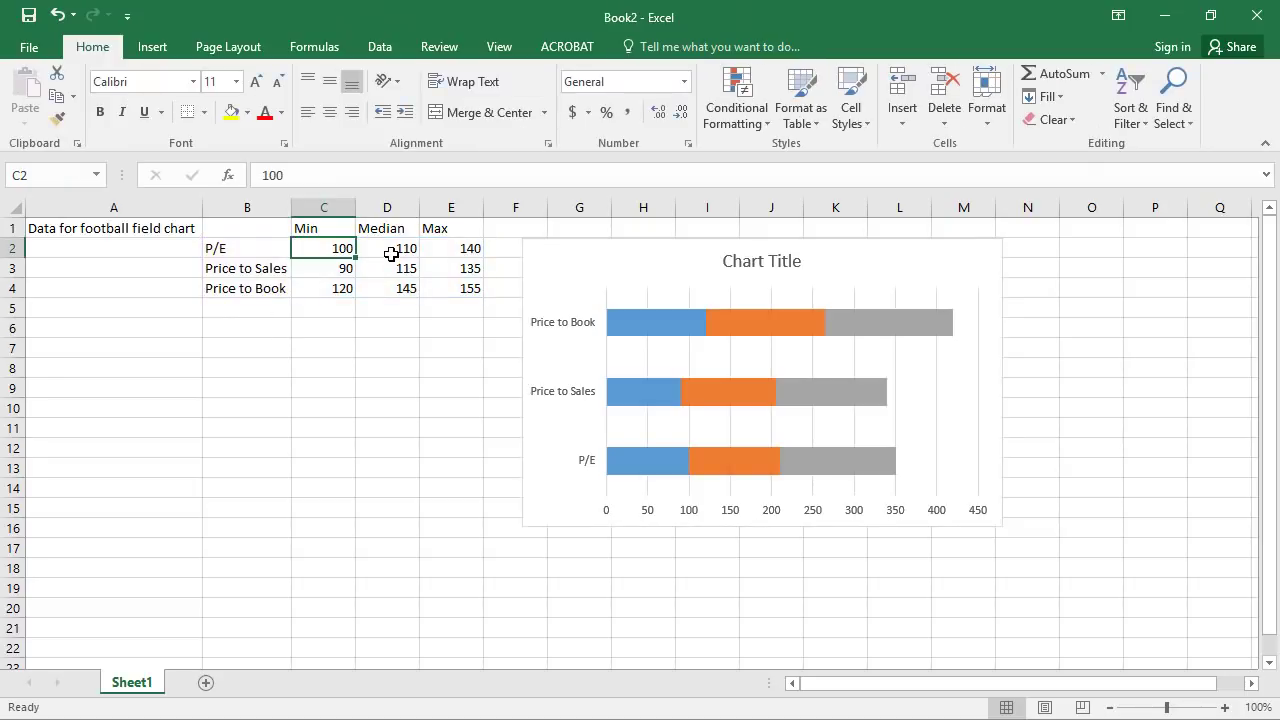
left_click(390, 253)
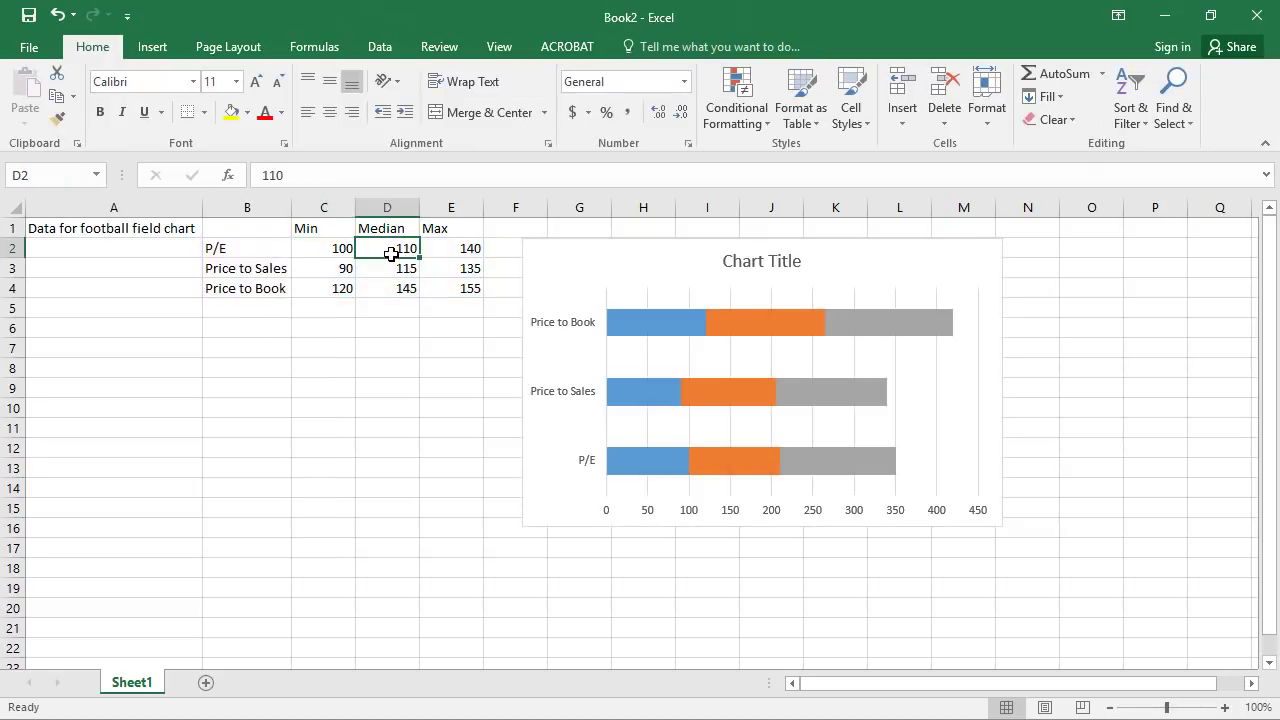
left_click(480, 251)
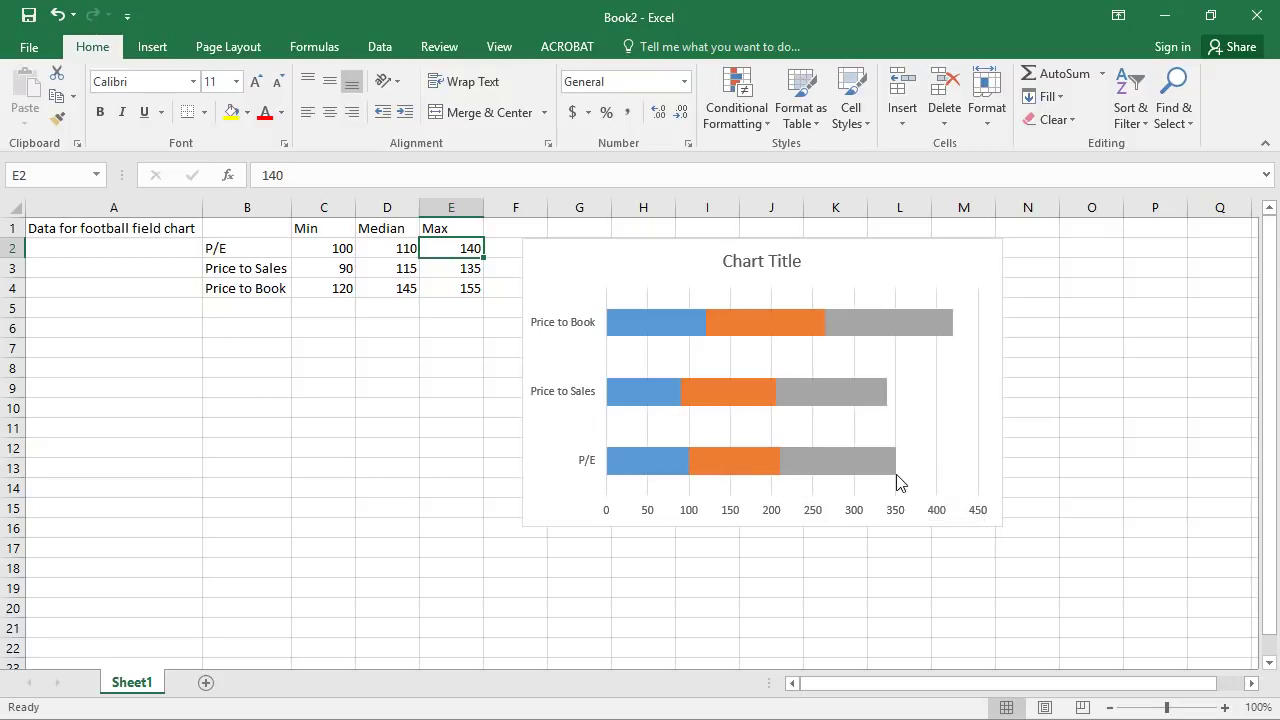
left_click(925, 372)
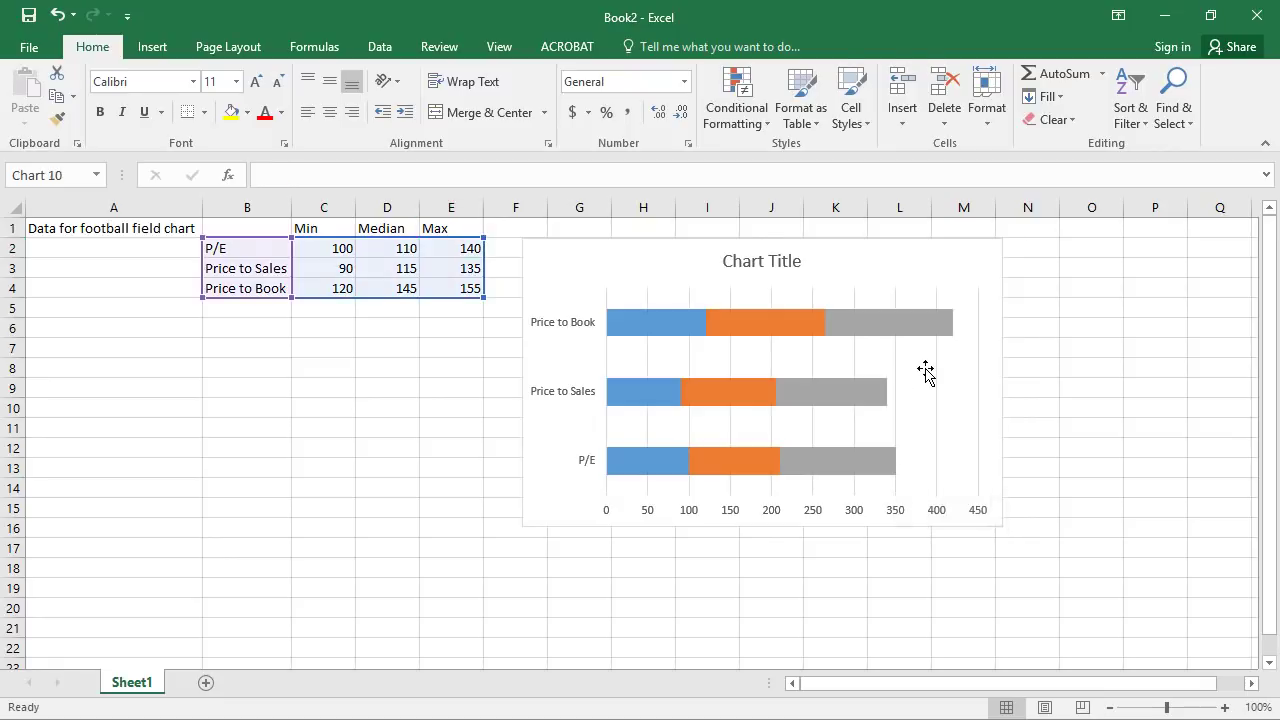
left_click(1033, 294)
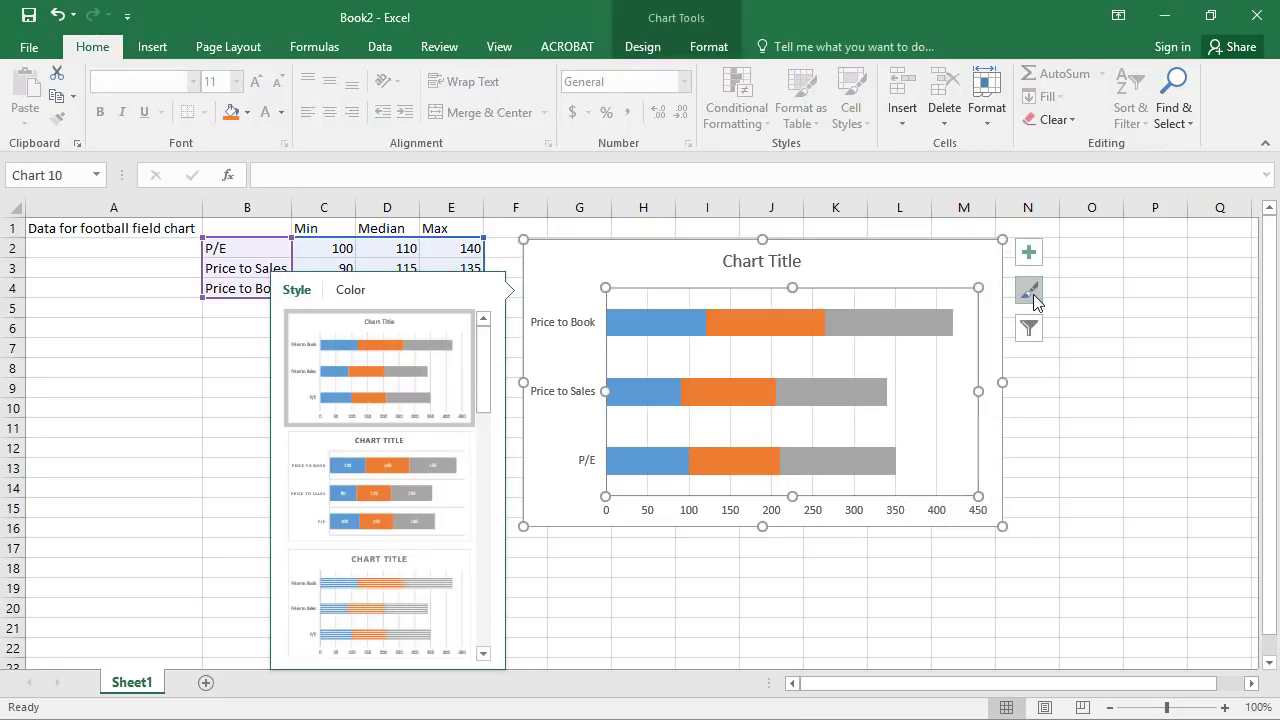
left_click(379, 482)
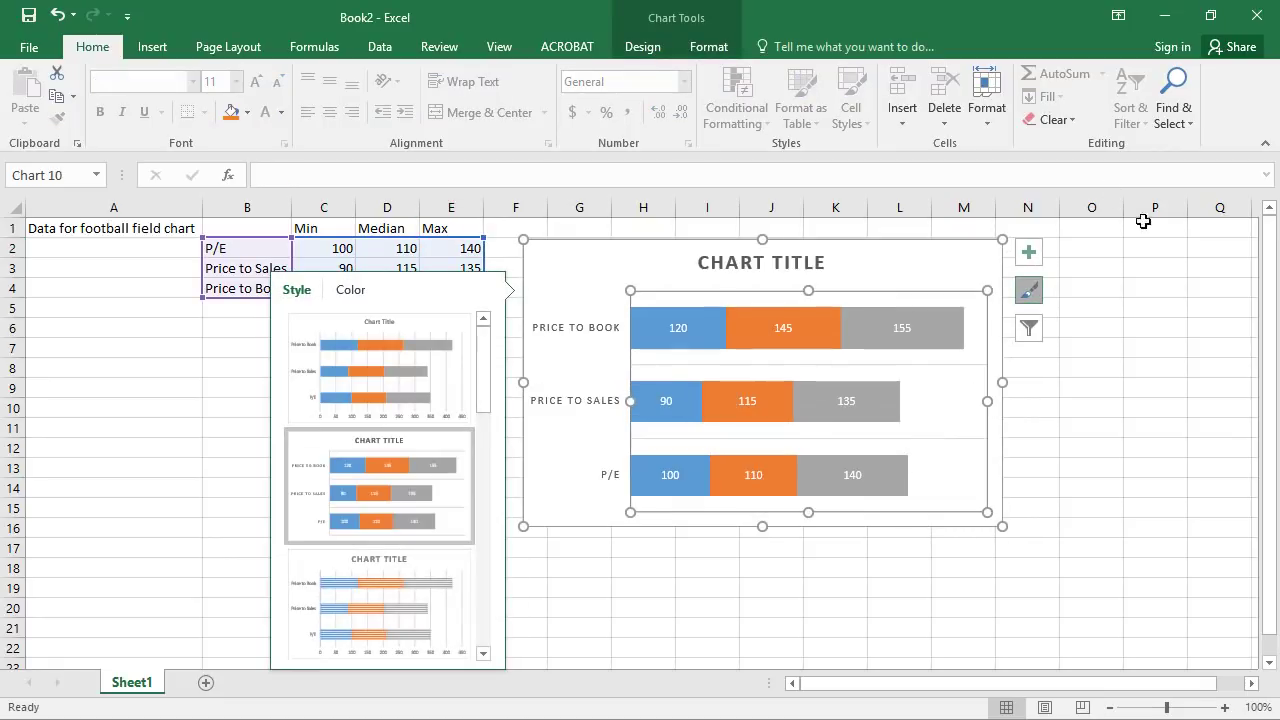
left_click(1027, 292)
left_click(1027, 292)
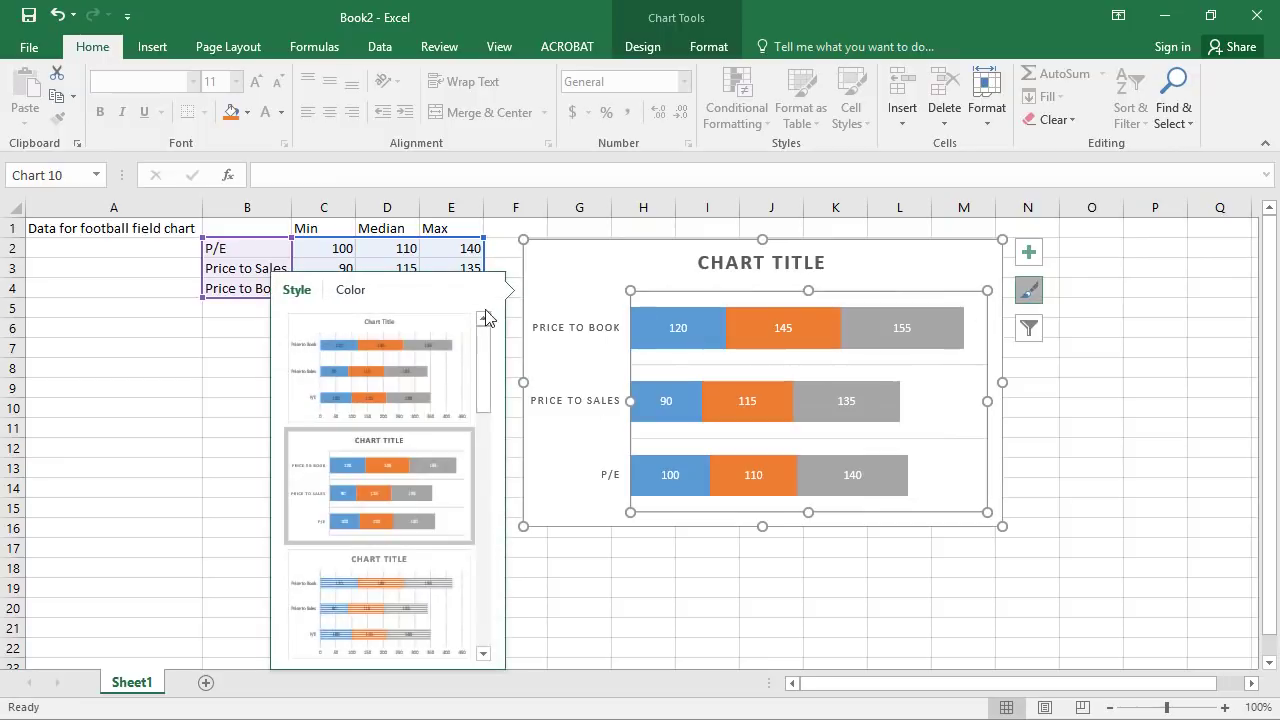
left_click(428, 374)
left_click(772, 589)
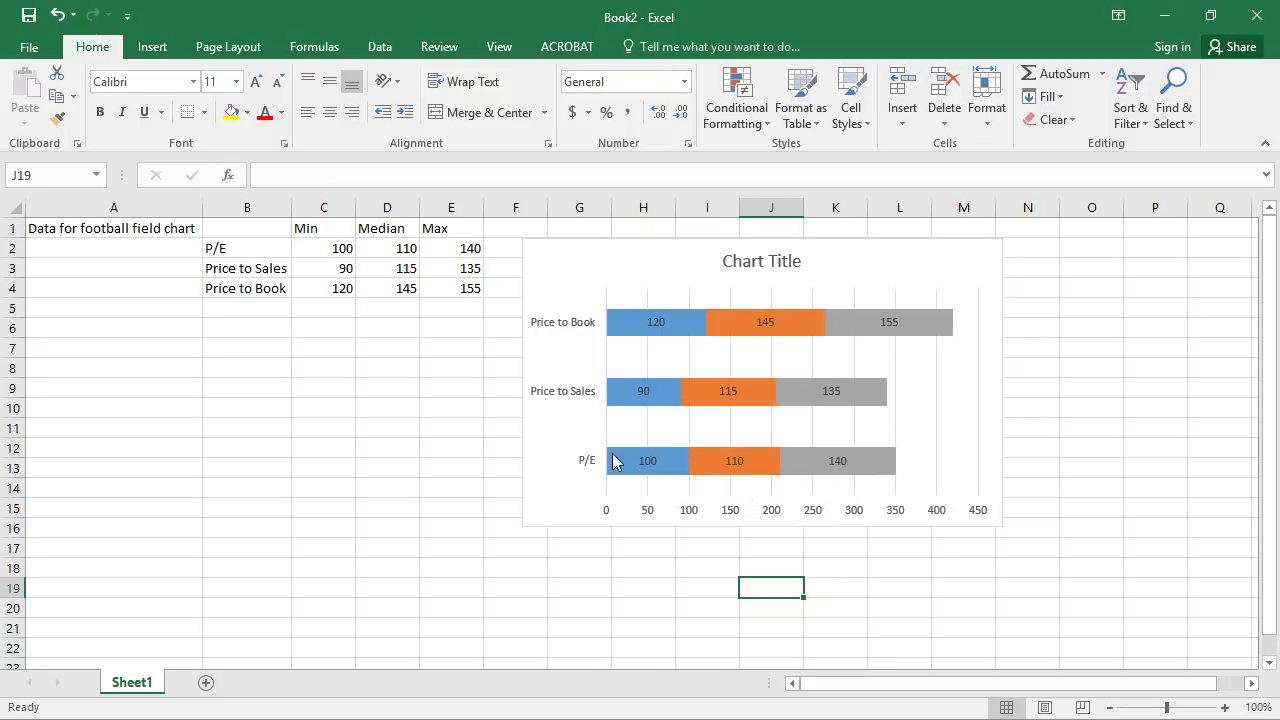
Compare the P/E Min, Median and Max cells with the chart's Median bars and Max labels
mouse_move(624, 462)
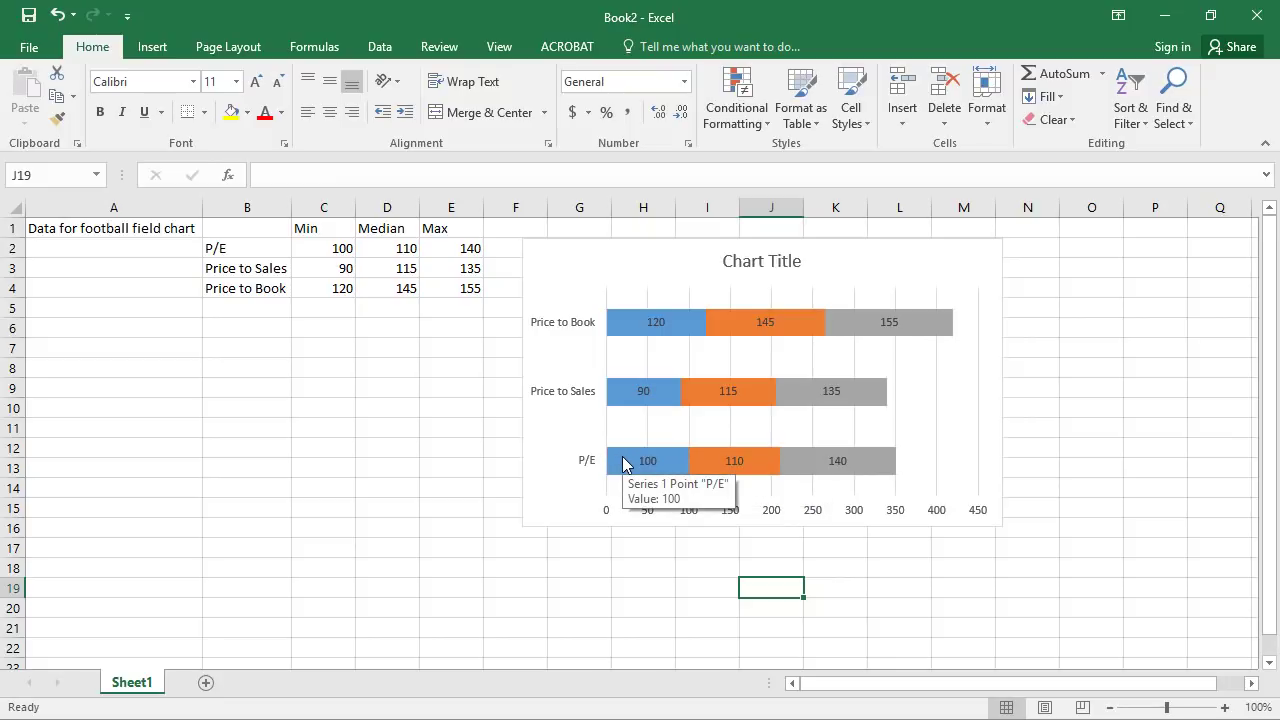
left_click(338, 247)
left_click(416, 249)
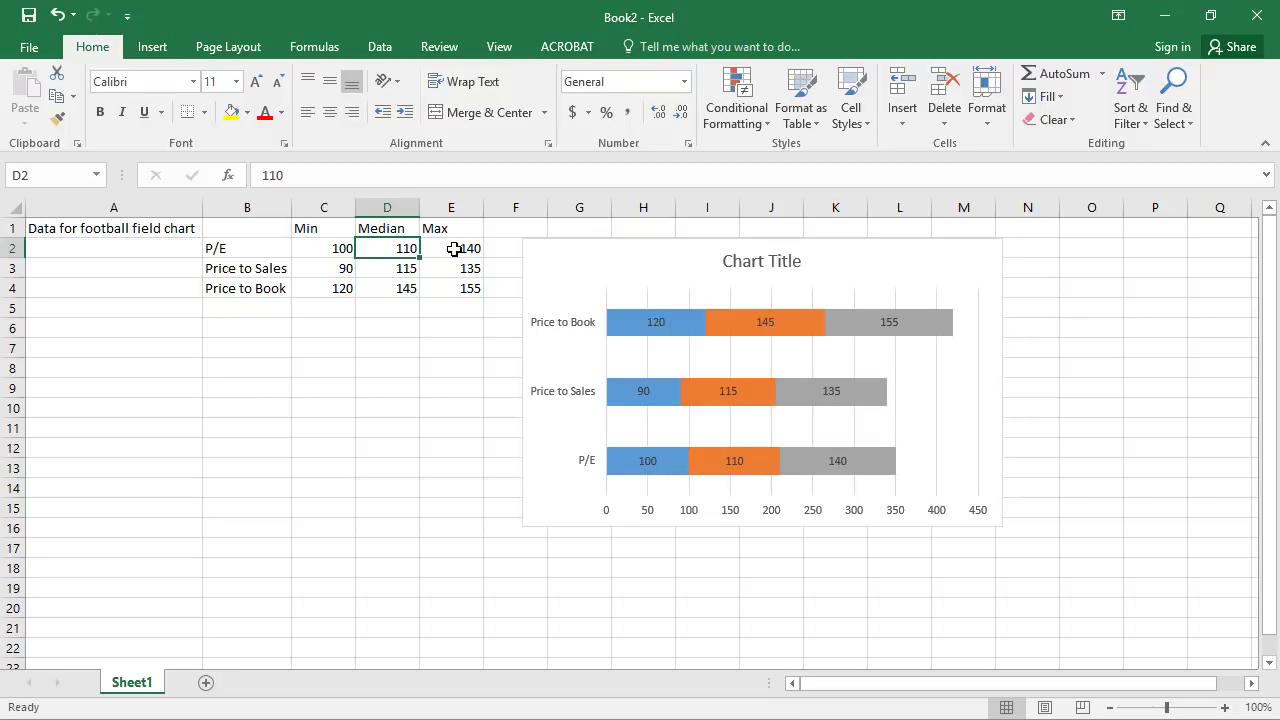
left_click(454, 249)
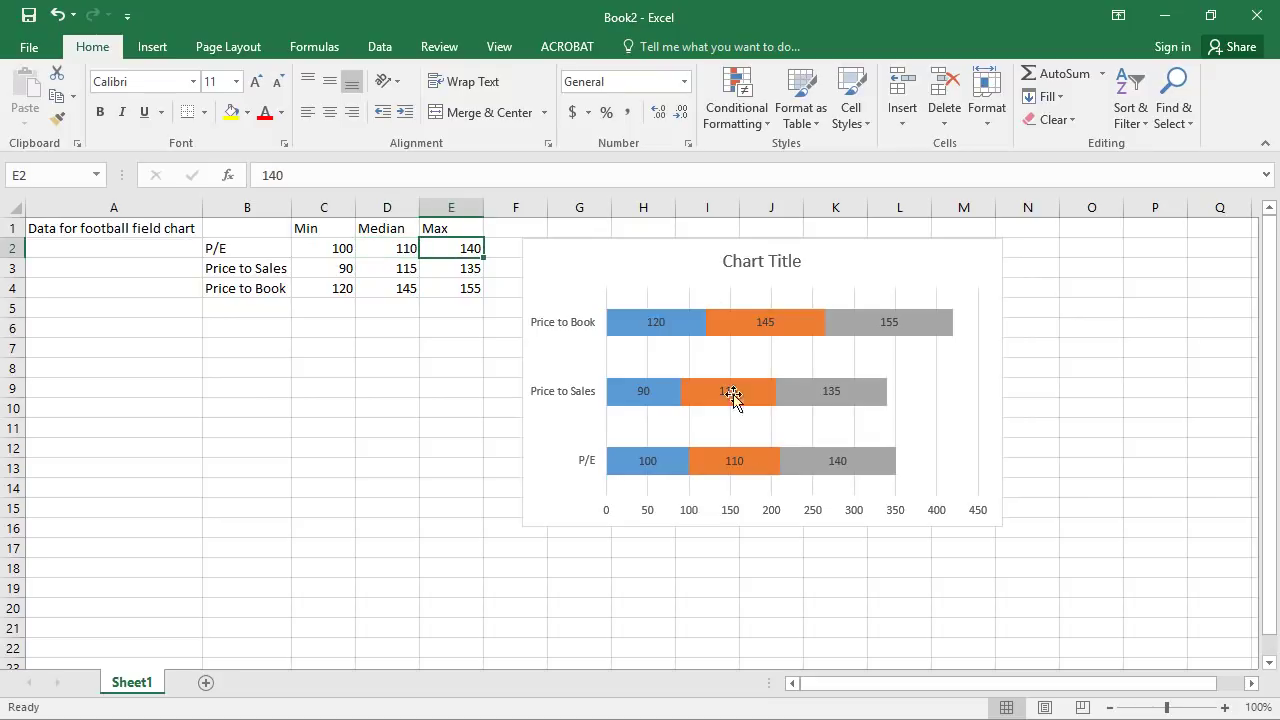
left_click(709, 463)
left_click(835, 462)
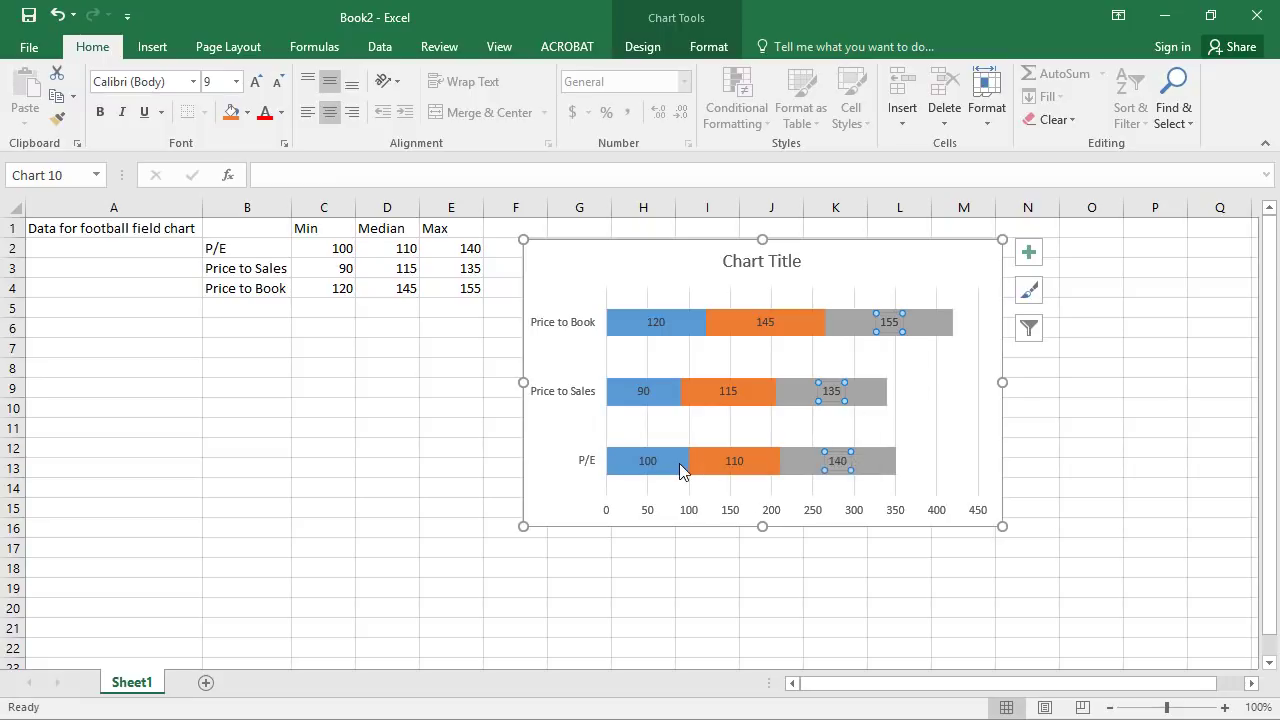
left_click(841, 246)
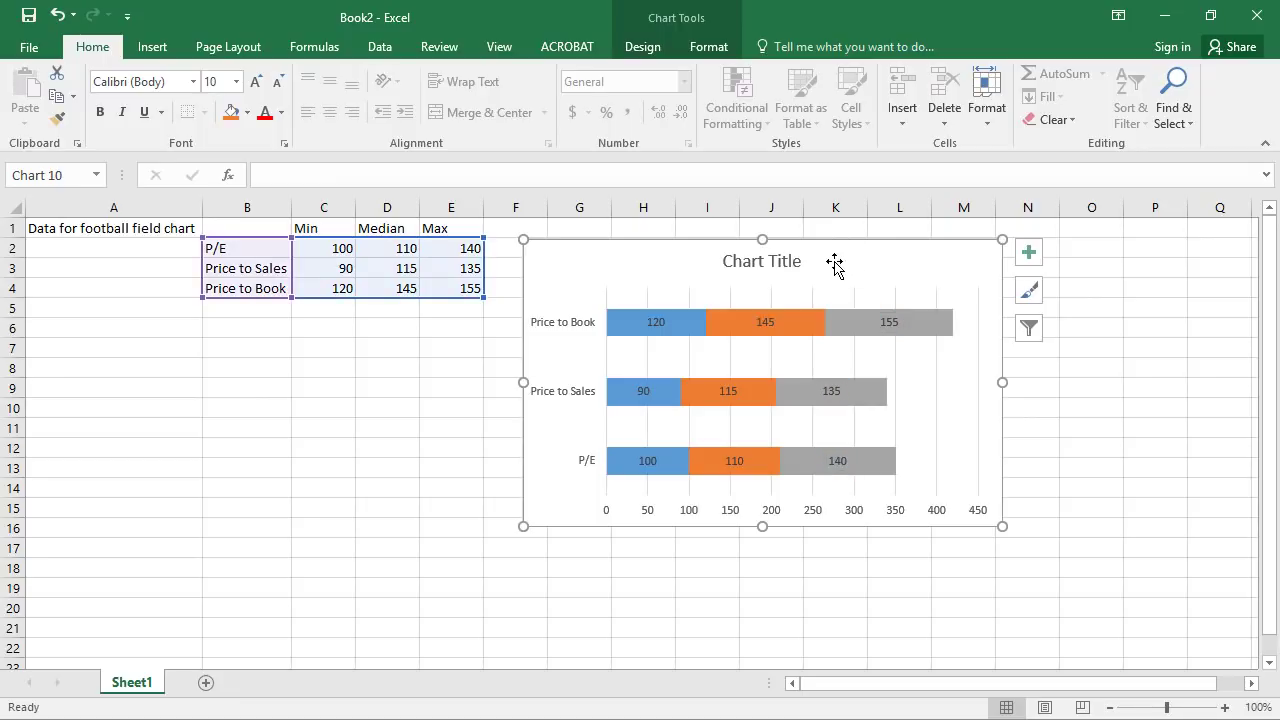
Delete the chart and paste a copy of the valuation table A1:E4 into A6:E9
key("Delete")
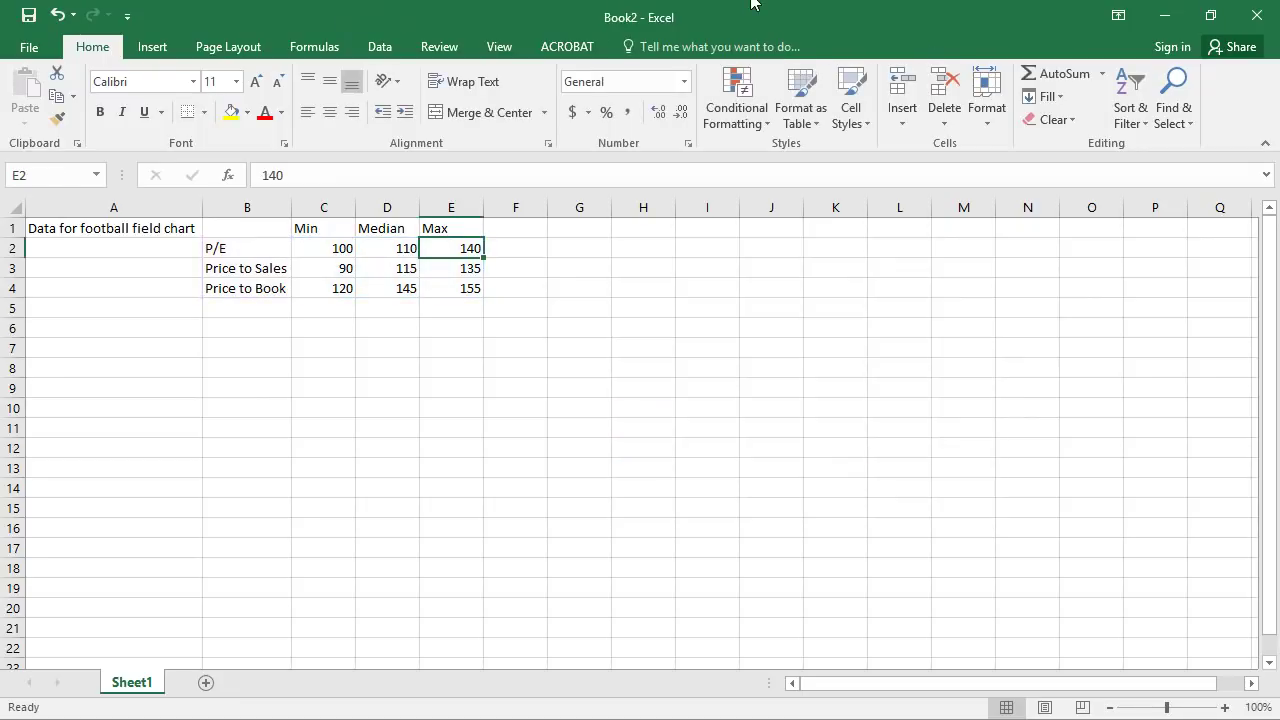
left_click(123, 336)
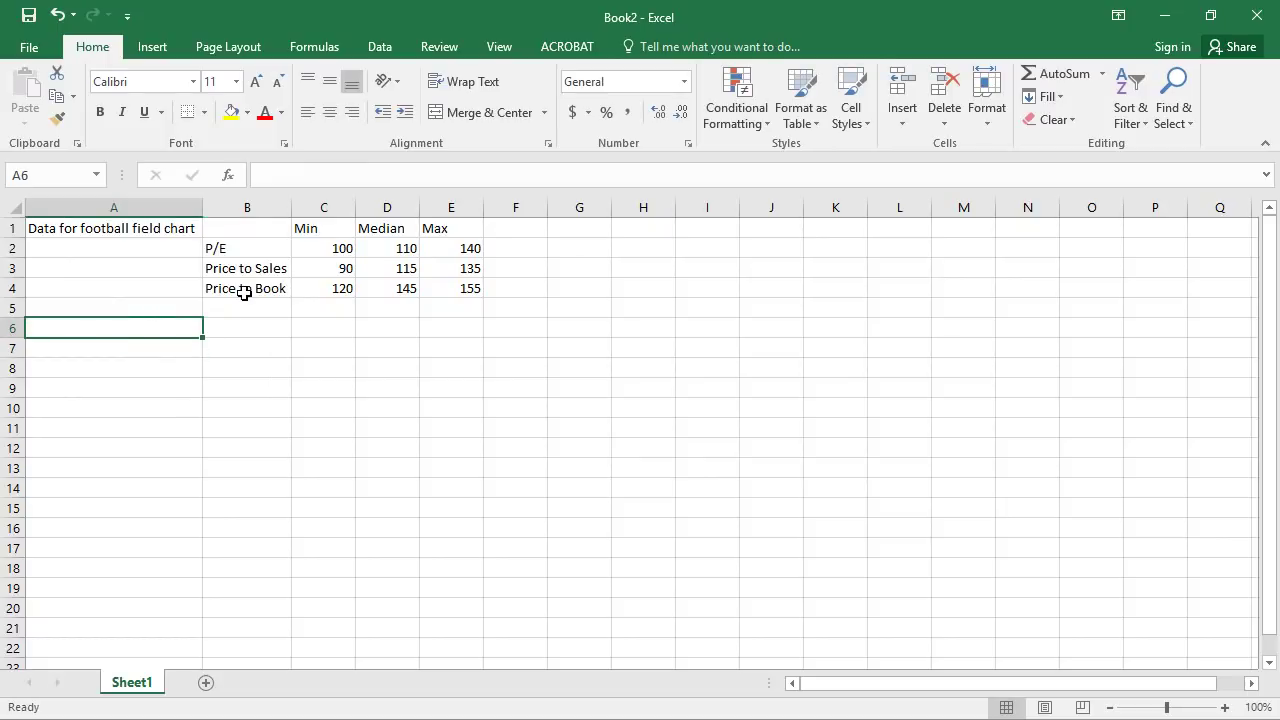
key("ctrl+Home")
key("shift+Down")
key("shift+Down")
key("shift+Down")
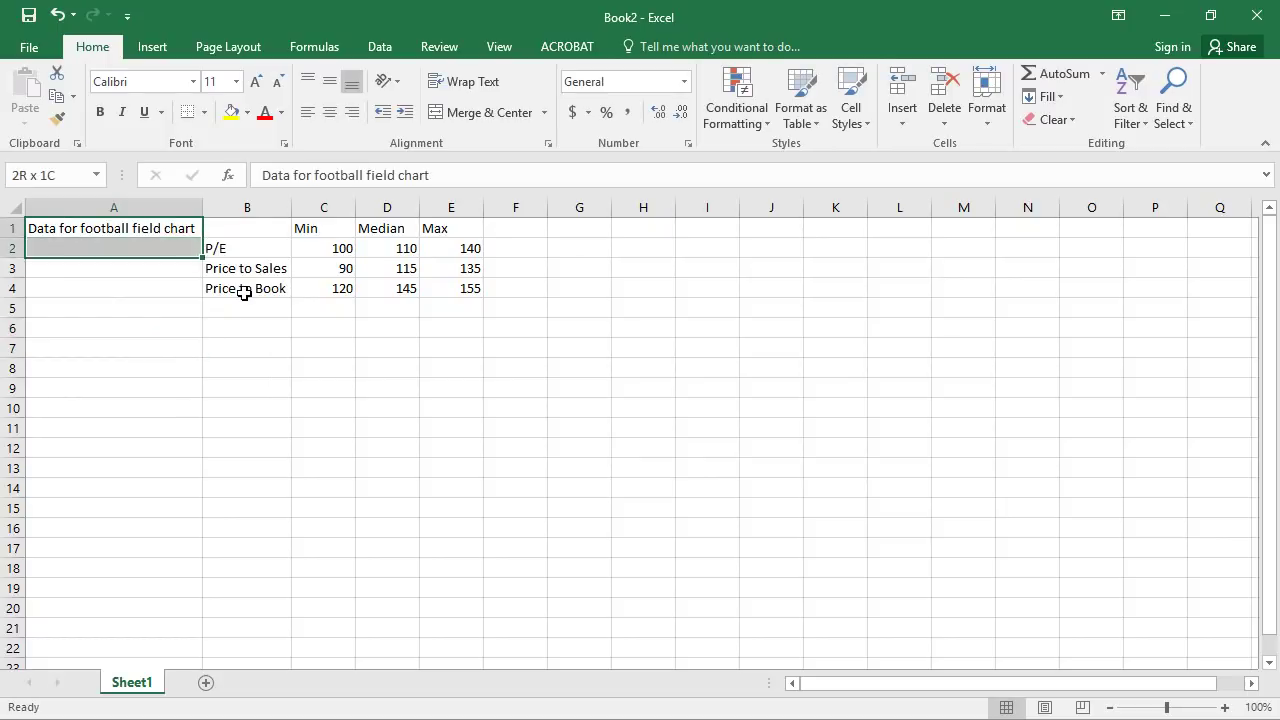
key("shift+Right")
key("shift+Right")
key("shift+Right")
key("shift+Right")
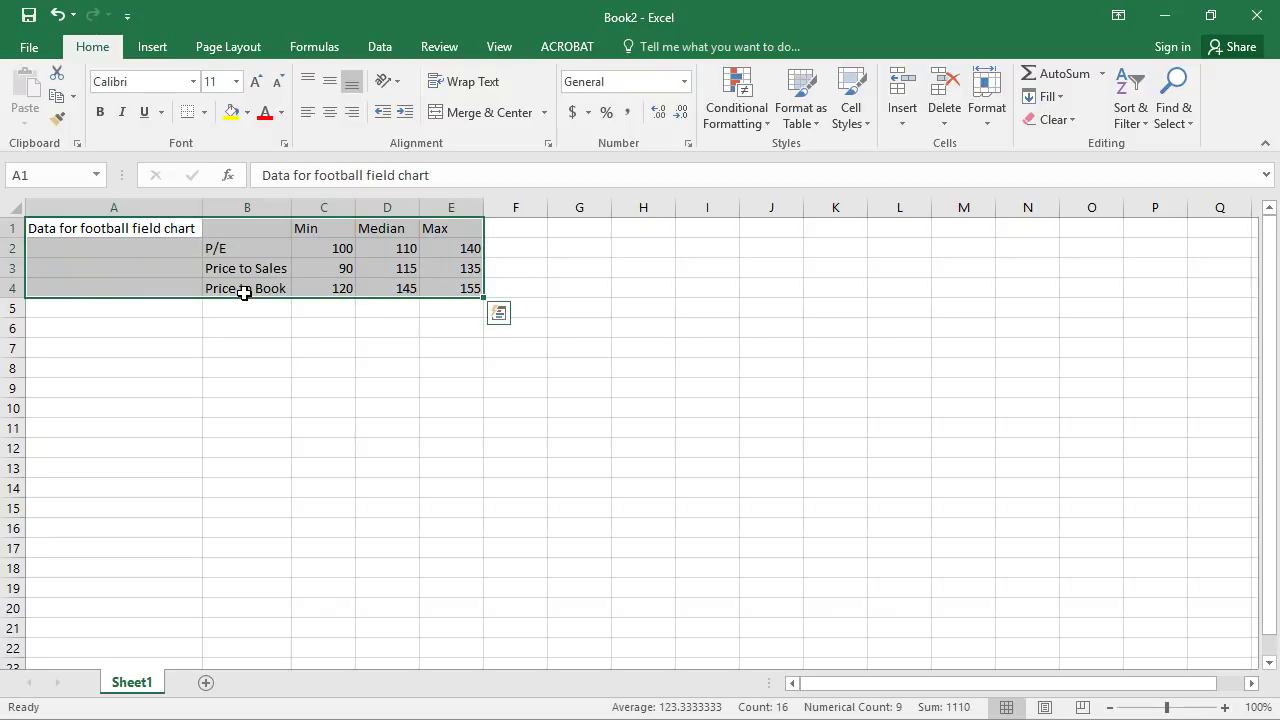
key("ctrl+c")
key("Down")
key("Down")
key("Down")
key("Down")
key("Down")
key("alt")
key("e")
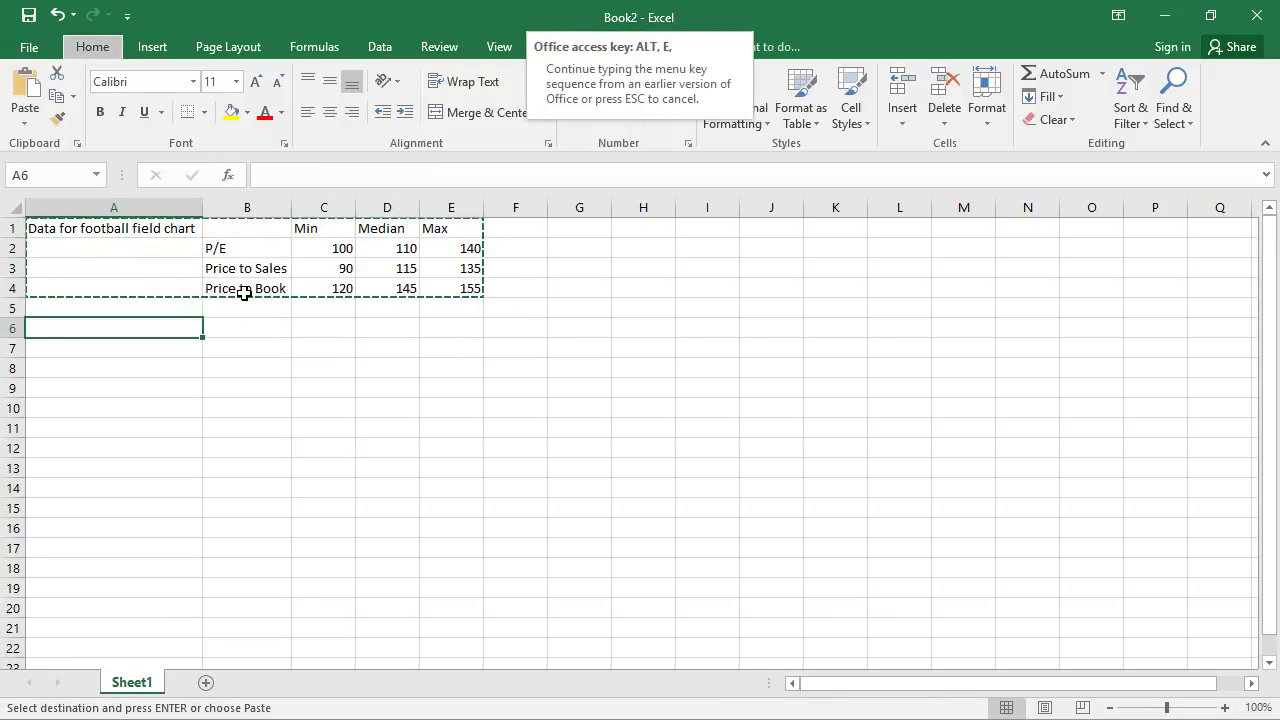
key("s")
key("v")
key("Return")
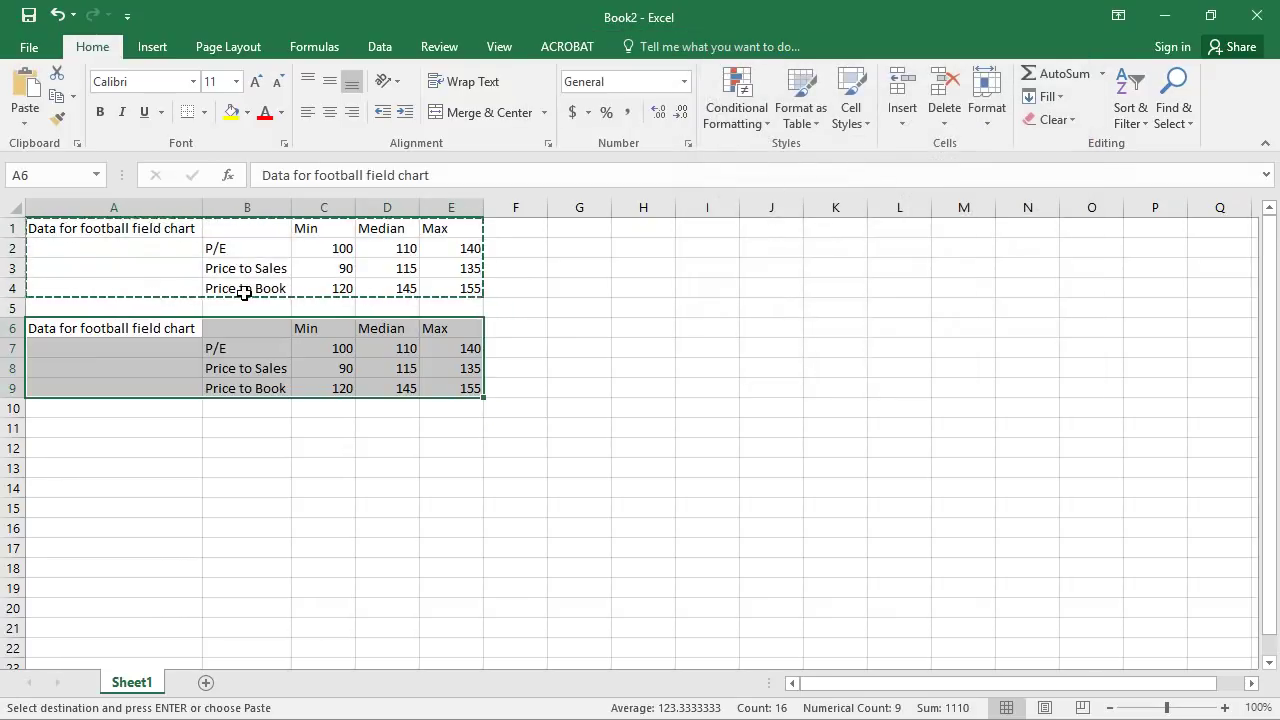
key("Escape")
key("Right")
Clear the copied Median and Max values in D7:E9
key("Right")
key("Down")
key("Right")
key("shift+Down")
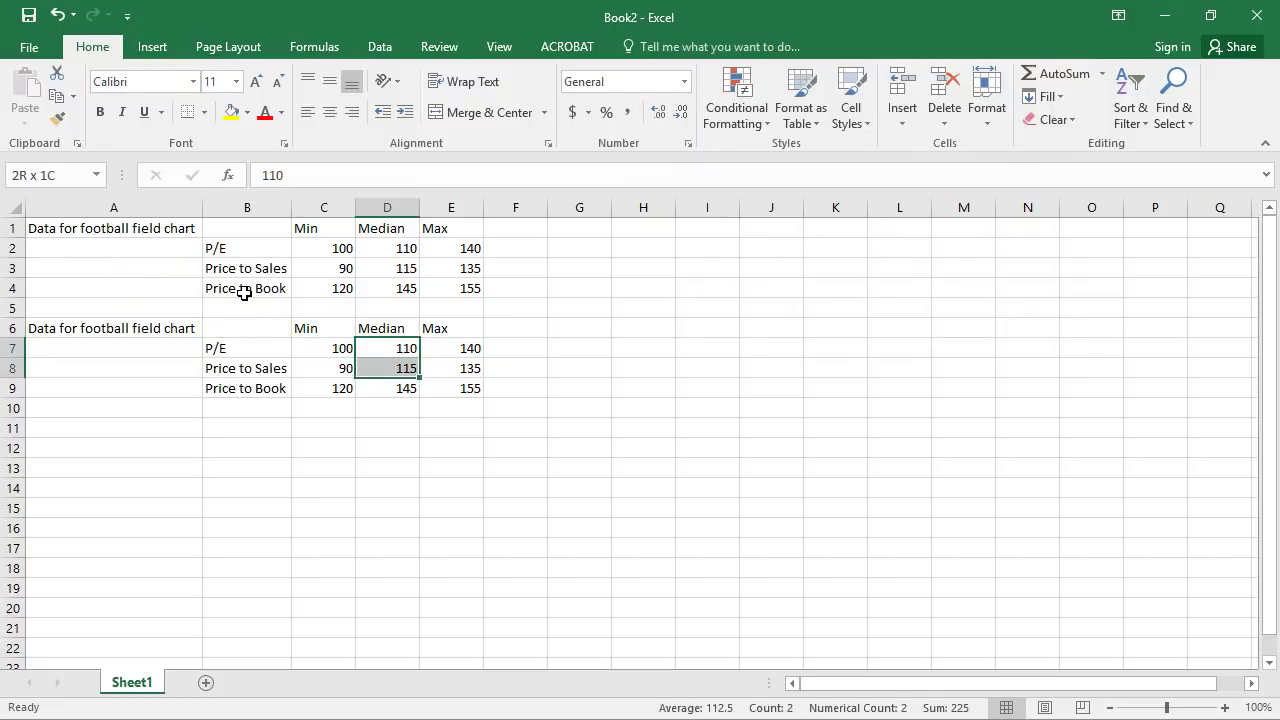
key("shift+Down")
key("shift+Right")
key("Delete")
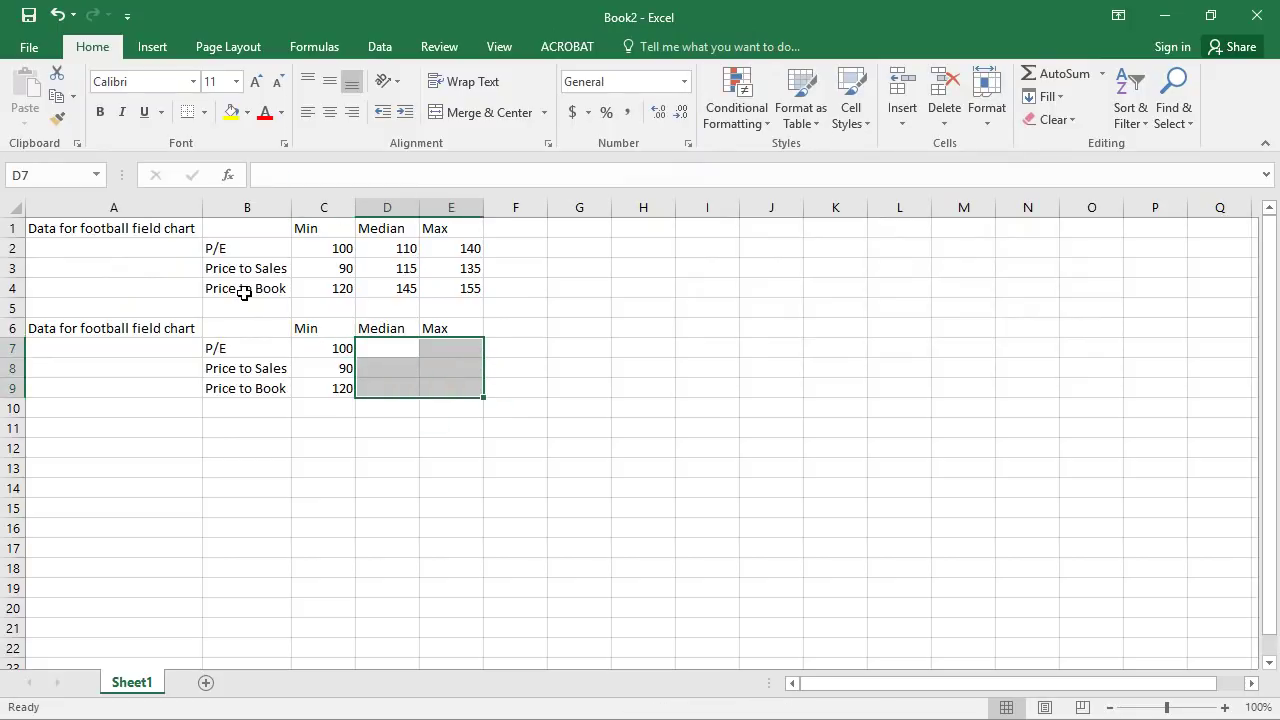
Enter =D2-C7 in D7, the P/E median minus minimum
key("shift+Left")
key("shift+Up")
key("shift+Up")
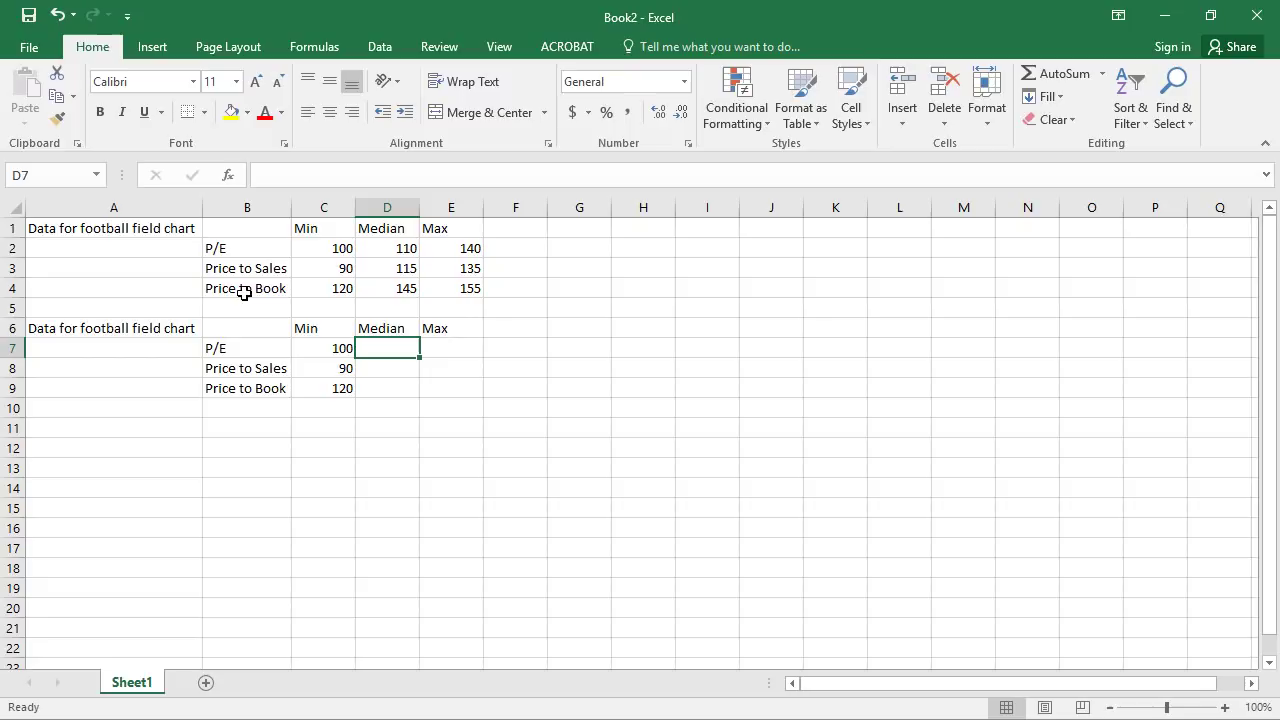
type("+")
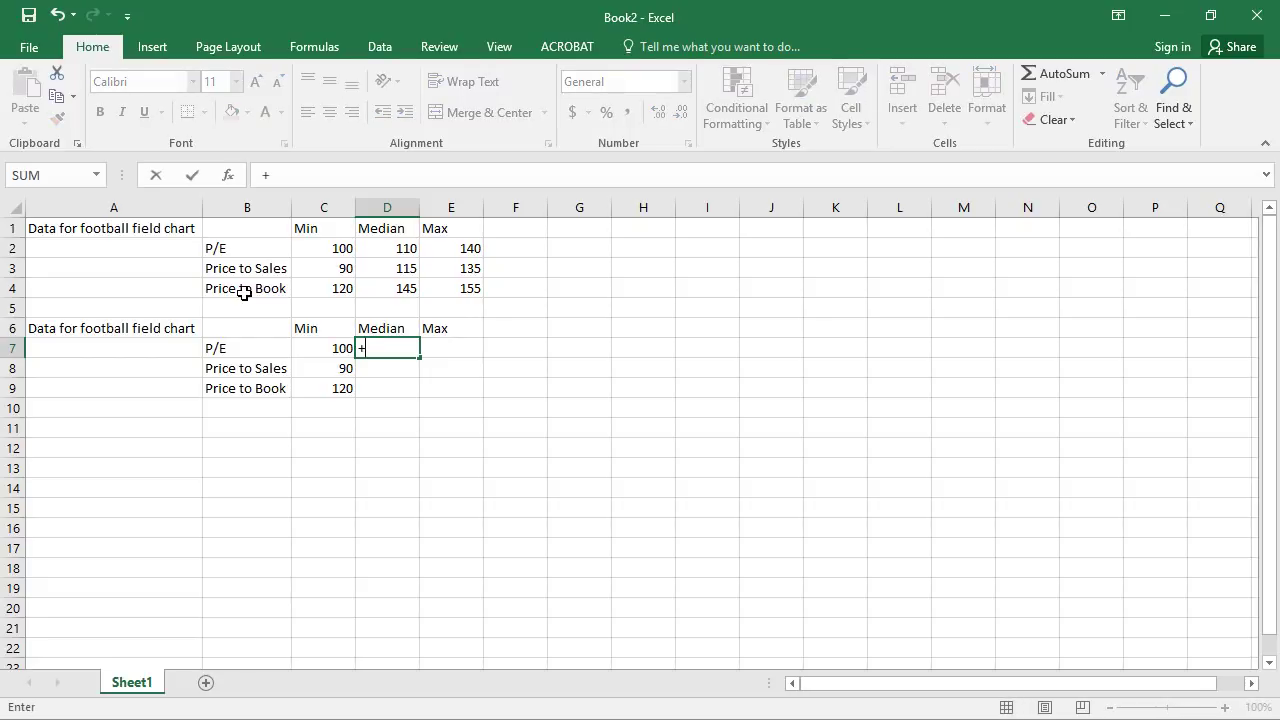
key("Up")
key("Up")
key("Up")
key("Up")
key("Up")
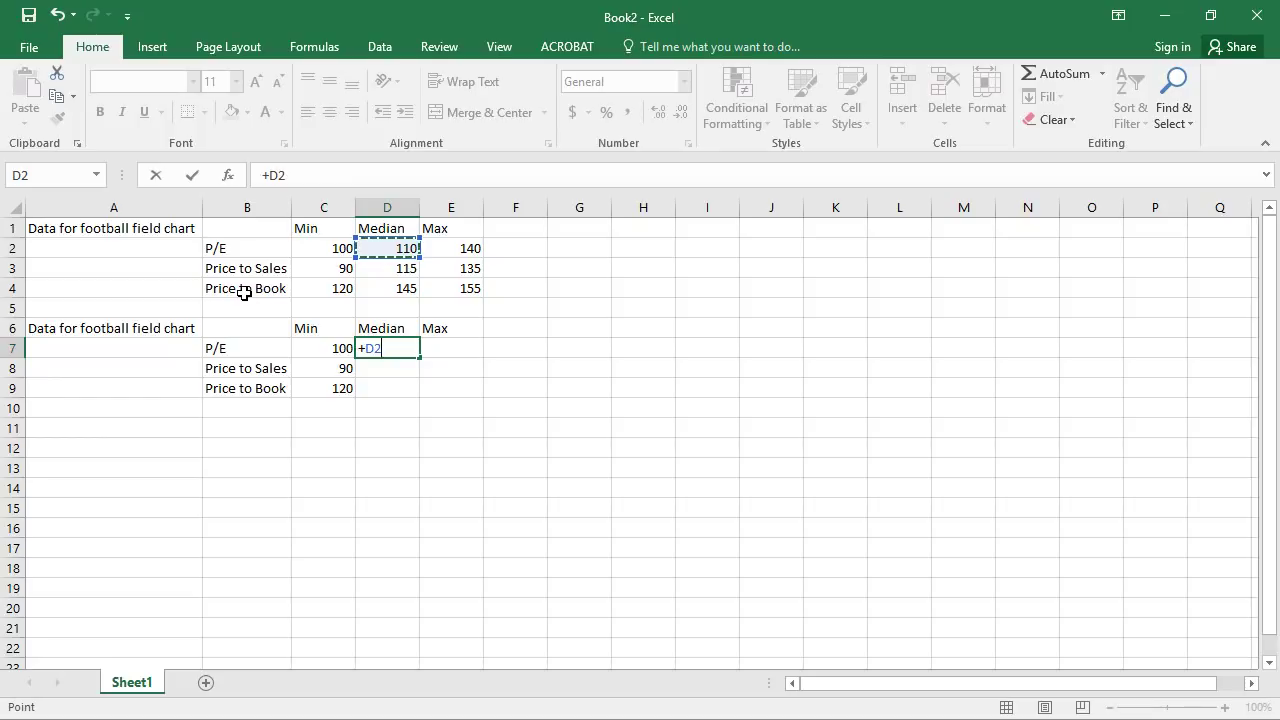
type("-")
key("Left")
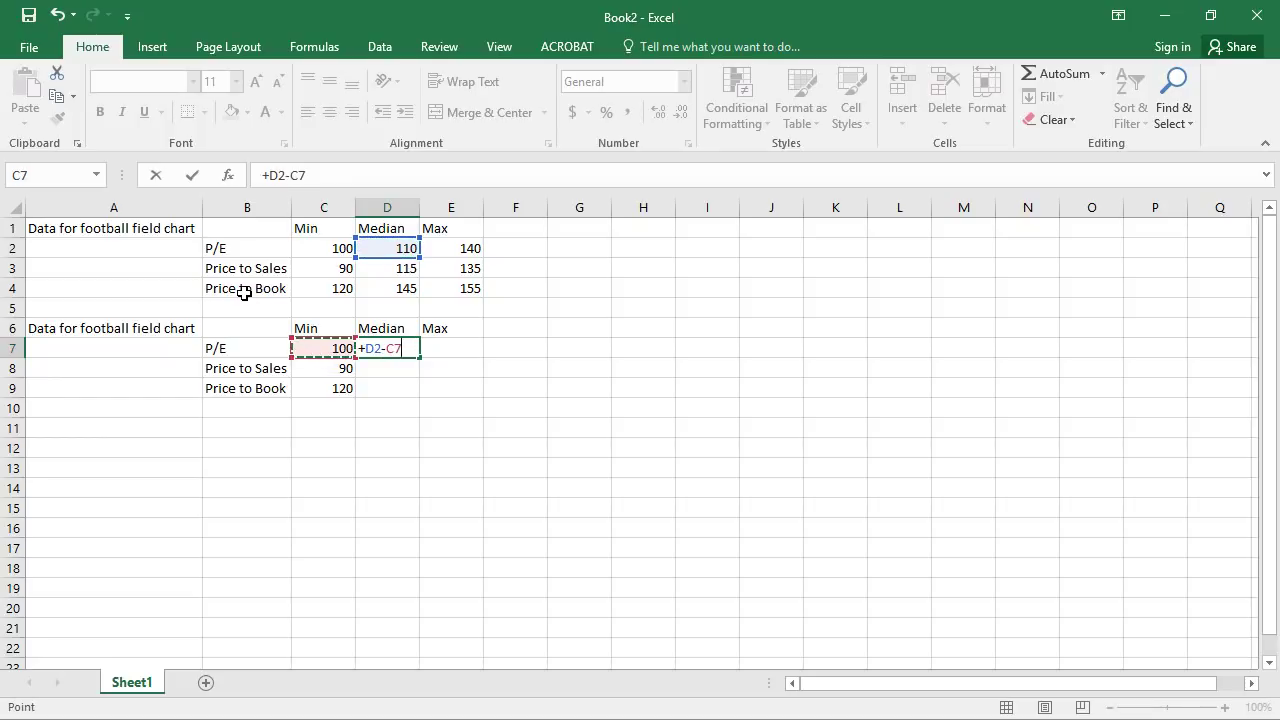
key("Return")
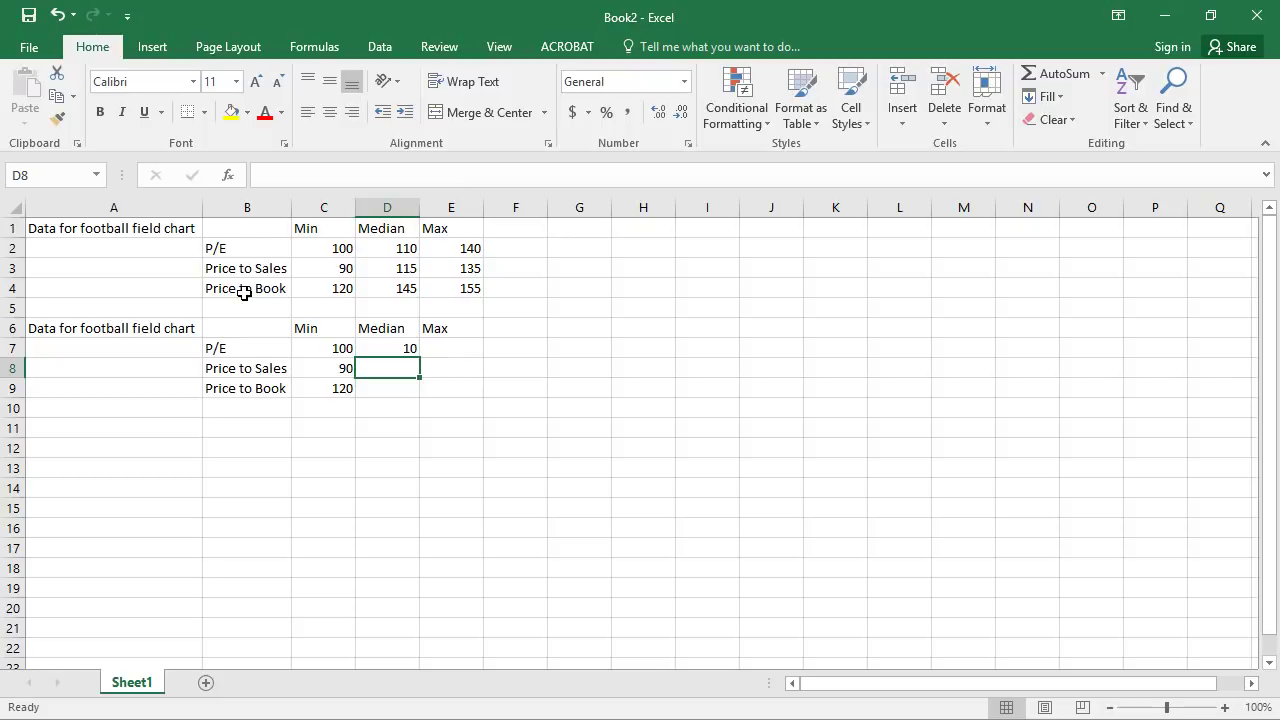
Fill the D7 difference formula across into E7
key("Up")
key("shift+Right")
key("ctrl+r")
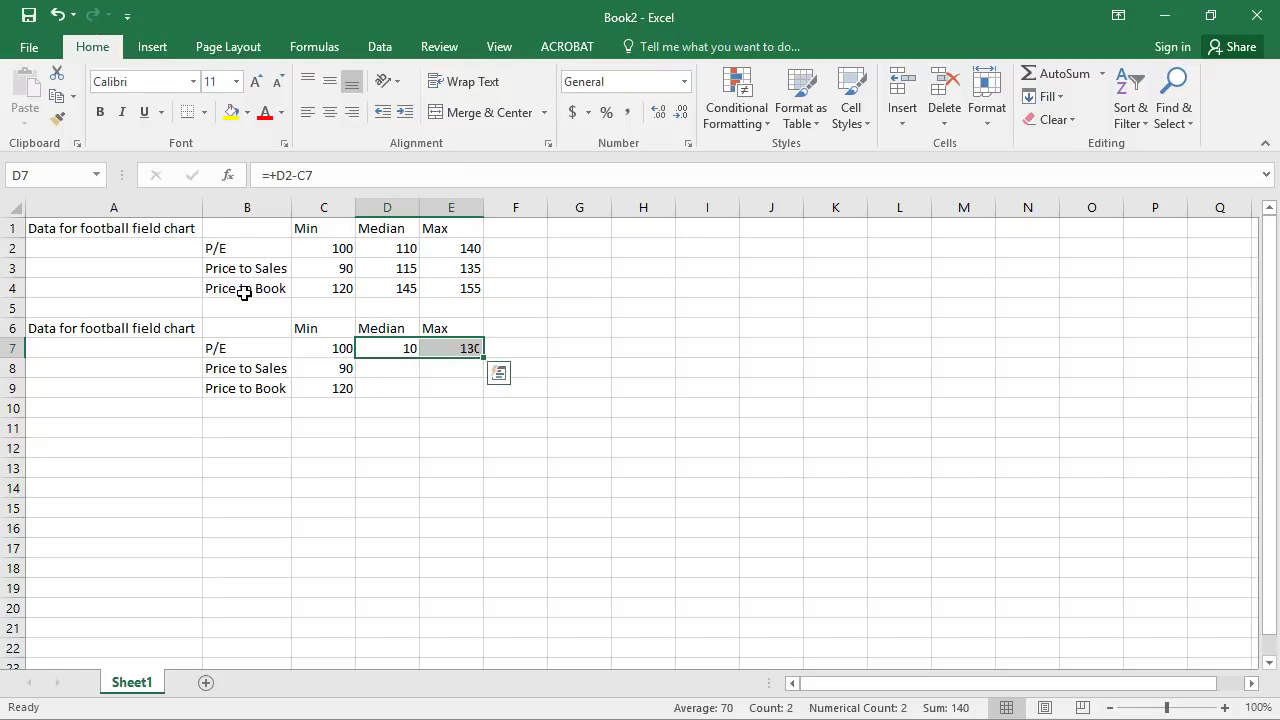
key("Right")
key("Left")
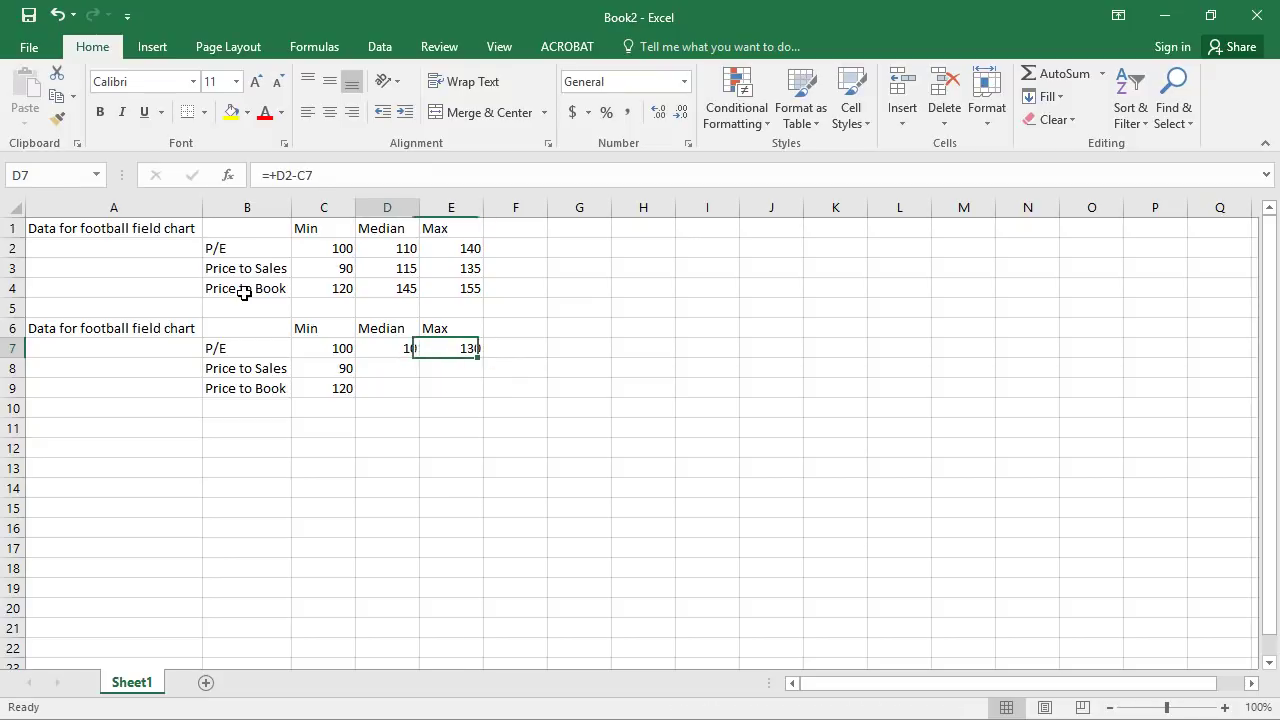
key("Right")
Rewrite E7 as =E2-D2, the P/E maximum minus median
key("F2")
key("Escape")
type("+")
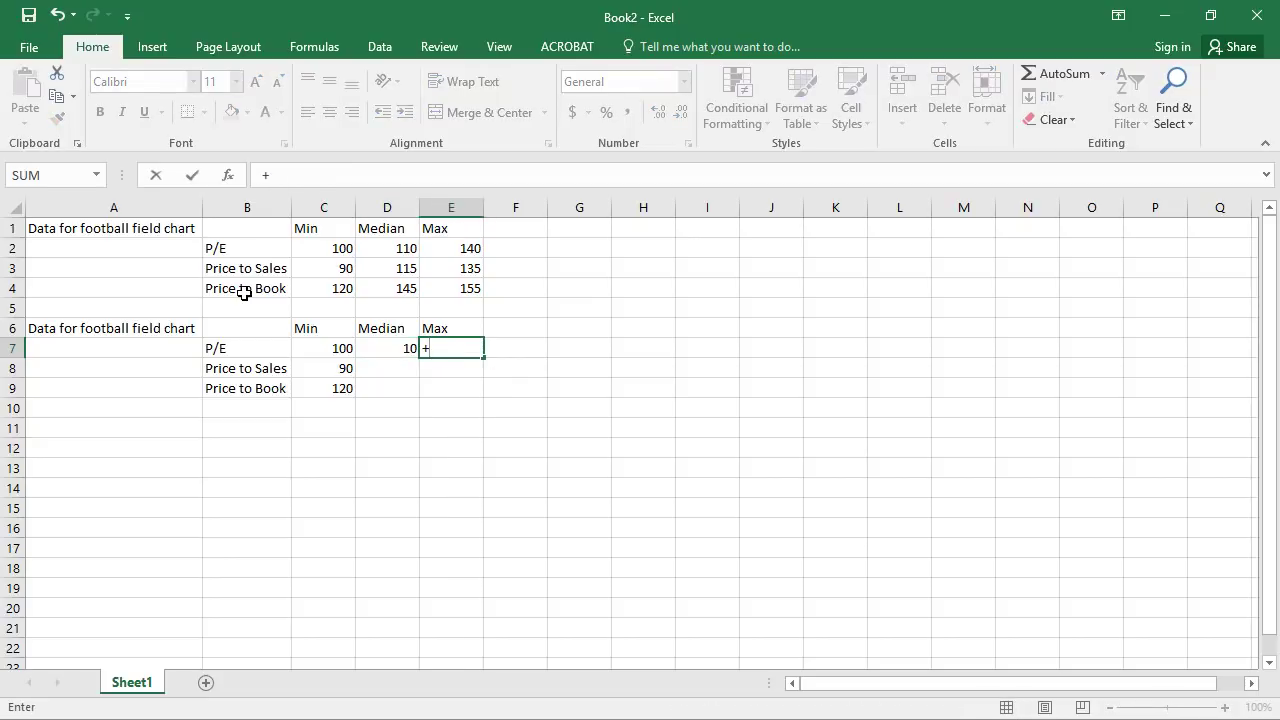
key("Up")
key("Up")
key("Up")
key("Up")
key("Up")
type("-")
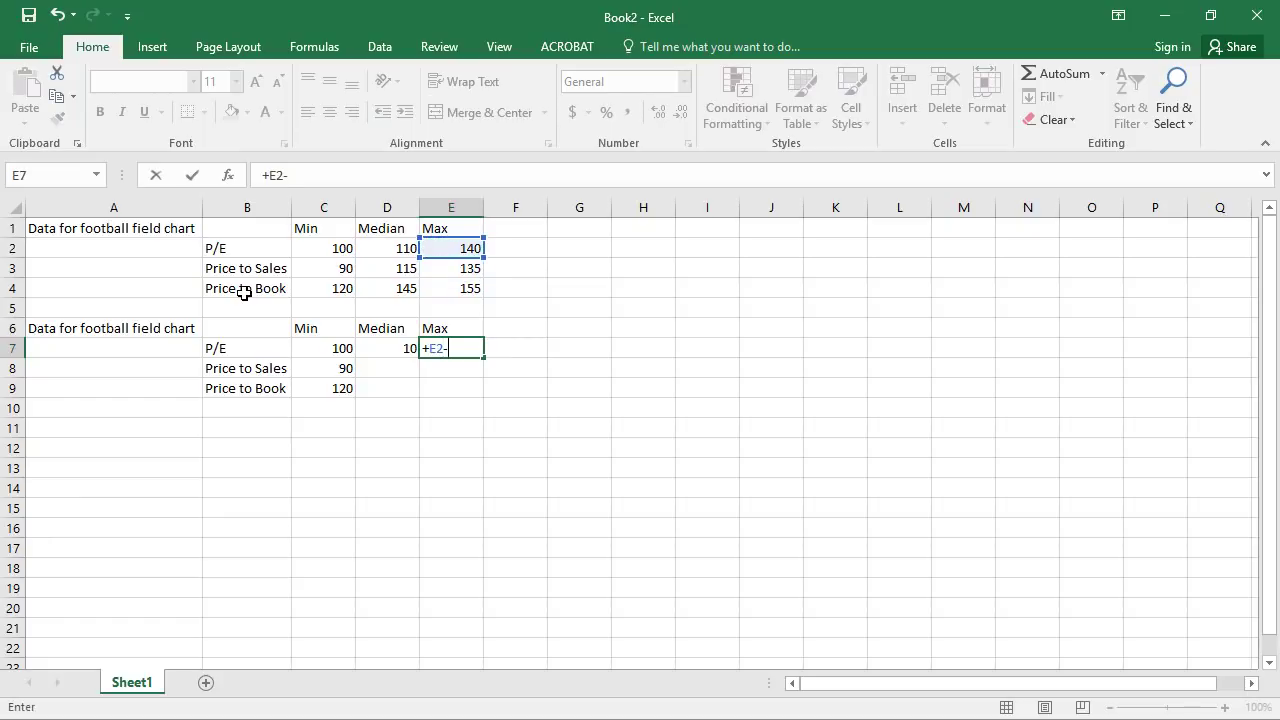
key("Left")
key("Up")
key("Up")
key("Up")
key("Up")
key("Up")
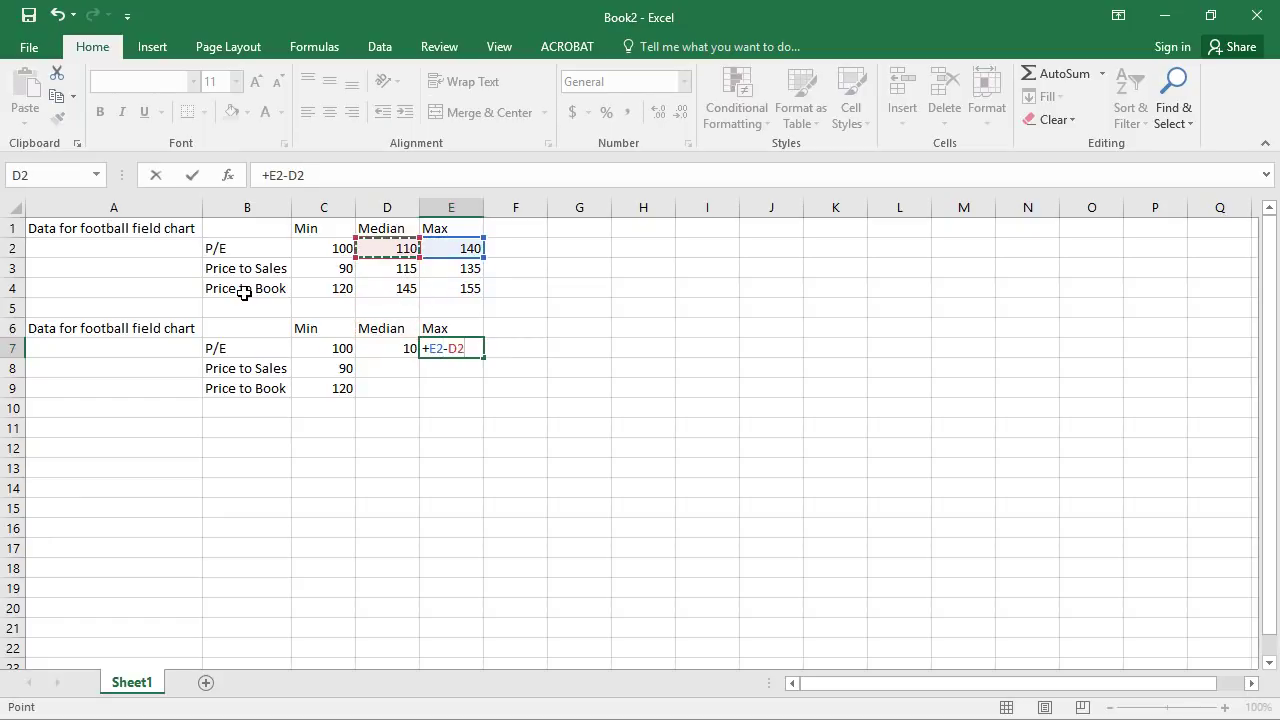
key("Return")
key("Up")
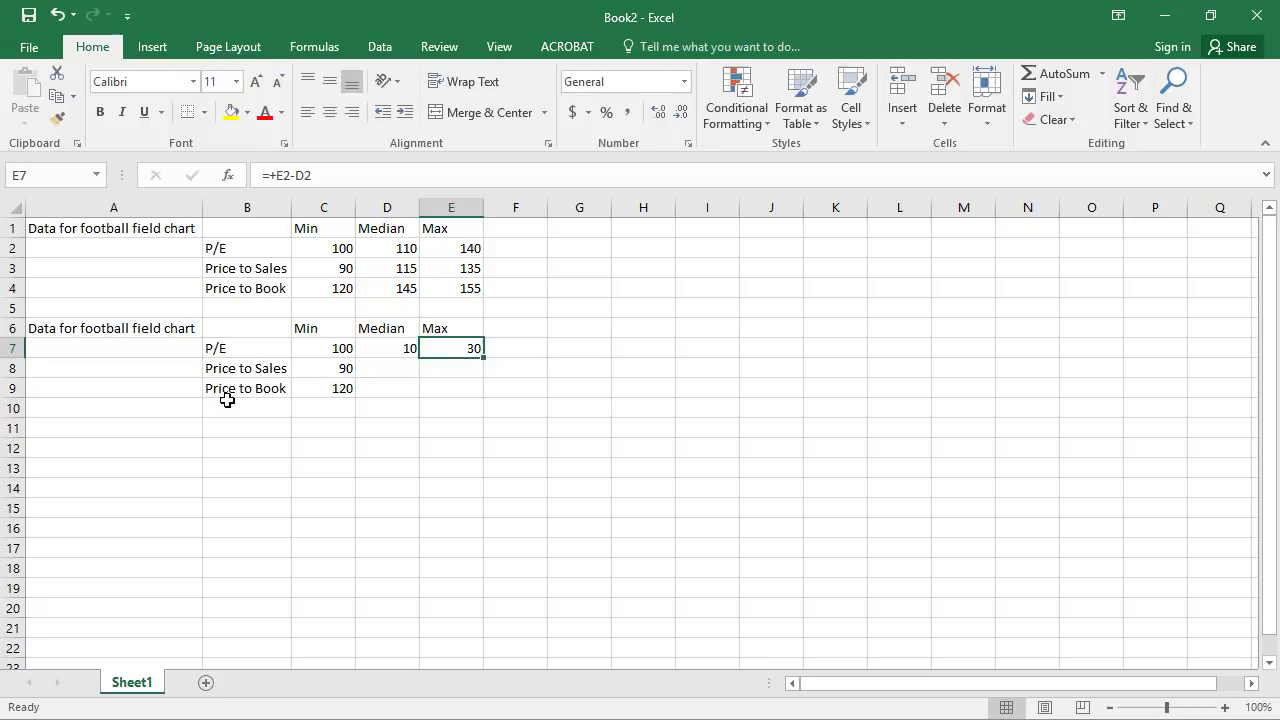
Verify the P/E differences and fill the D7:E7 formulas down to row 9
left_click(446, 249)
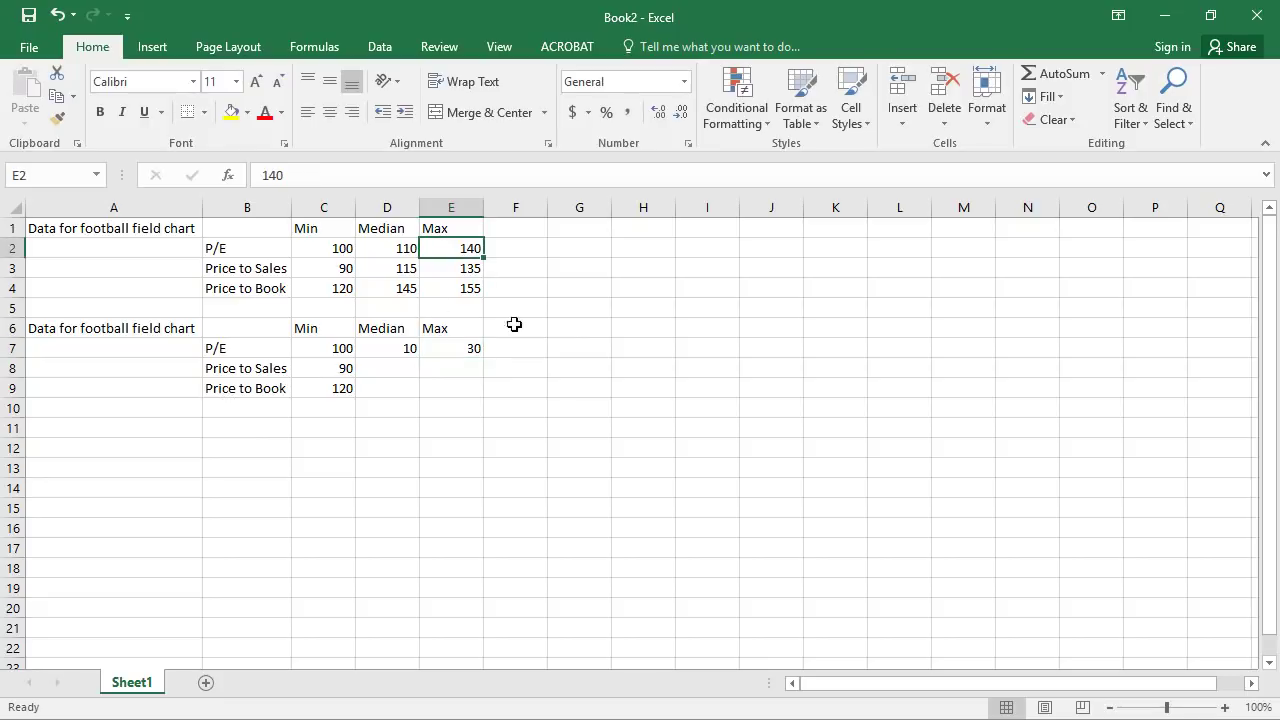
left_click(396, 247)
left_click(476, 350)
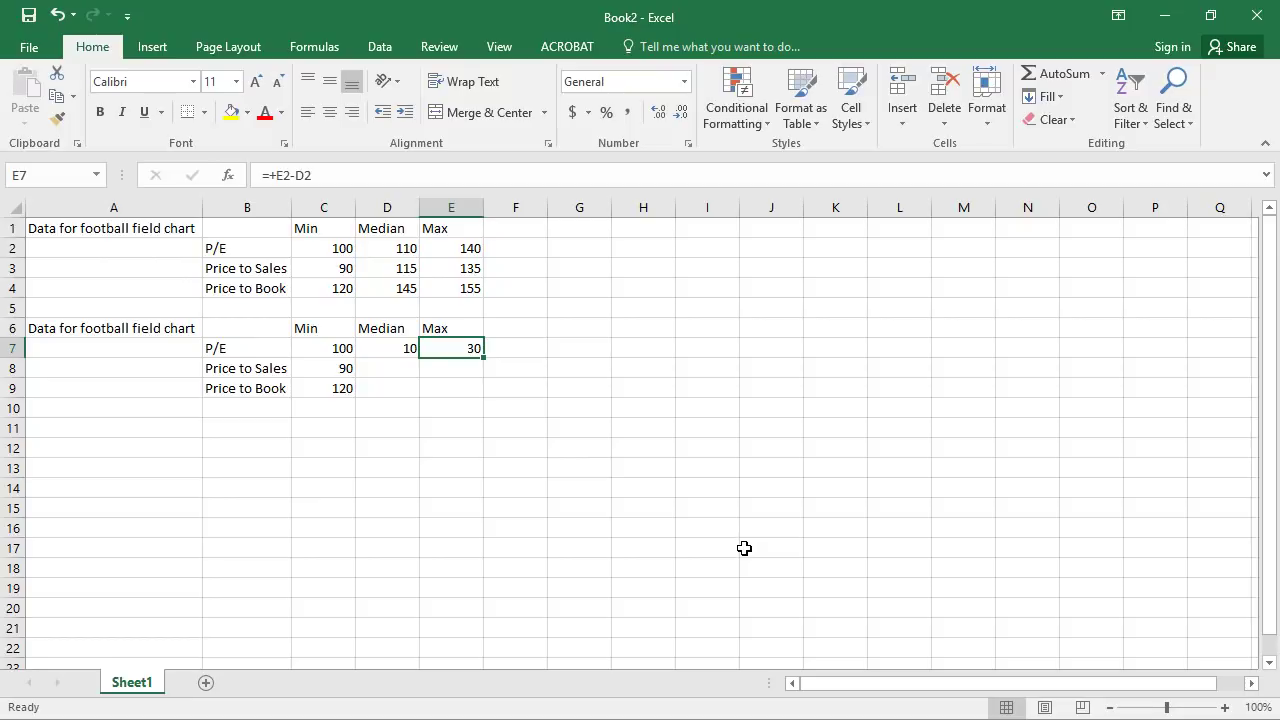
key("Left")
key("shift+Right")
key("shift+Down")
key("shift+Down")
key("ctrl+d")
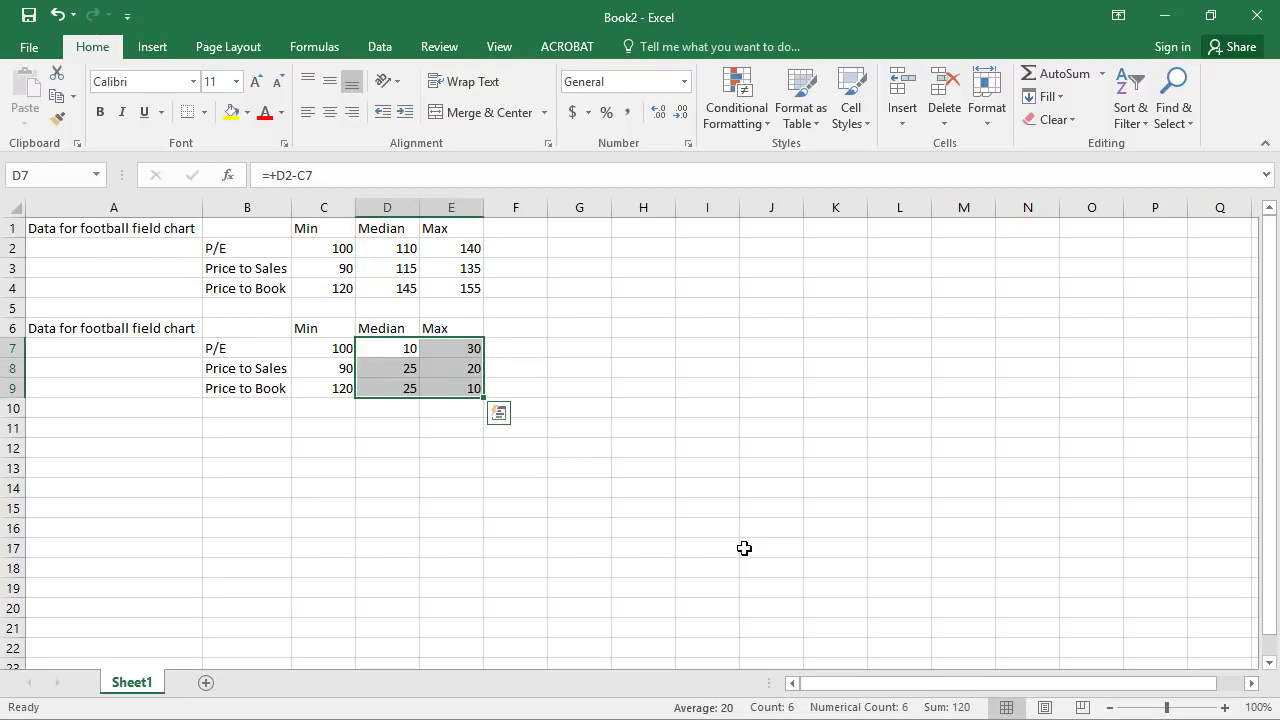
left_click(439, 288)
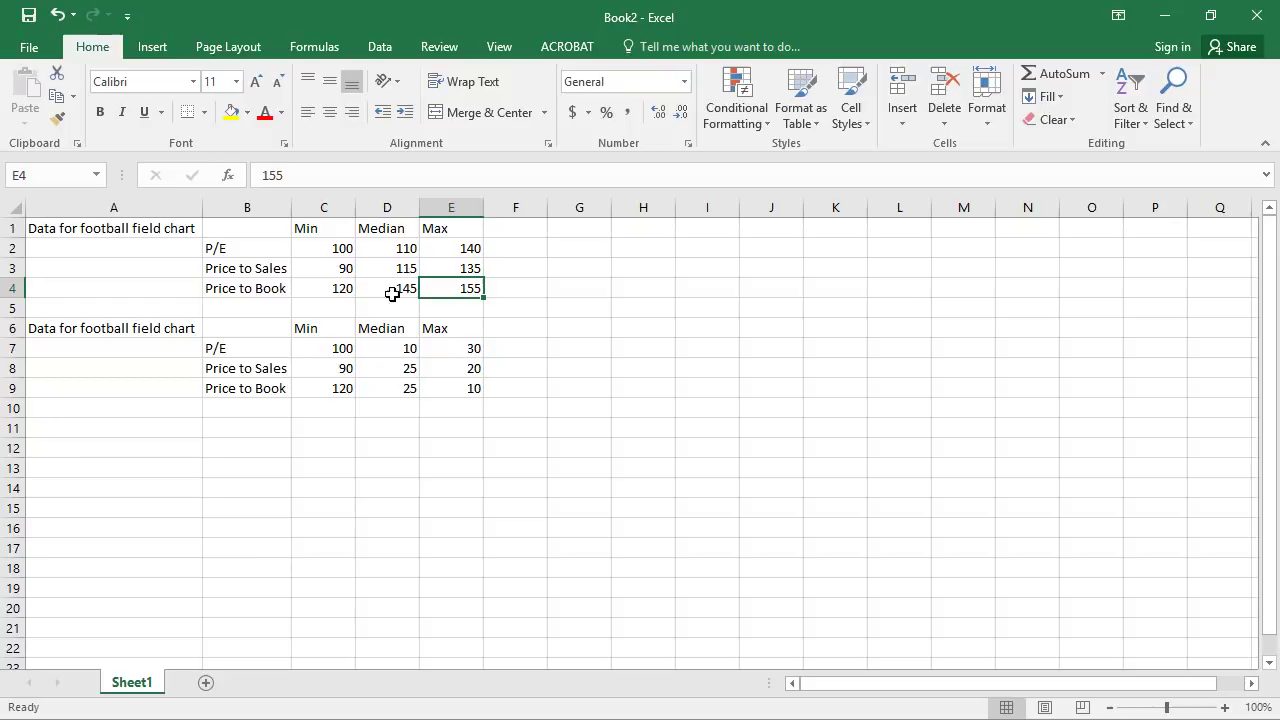
left_click(479, 389)
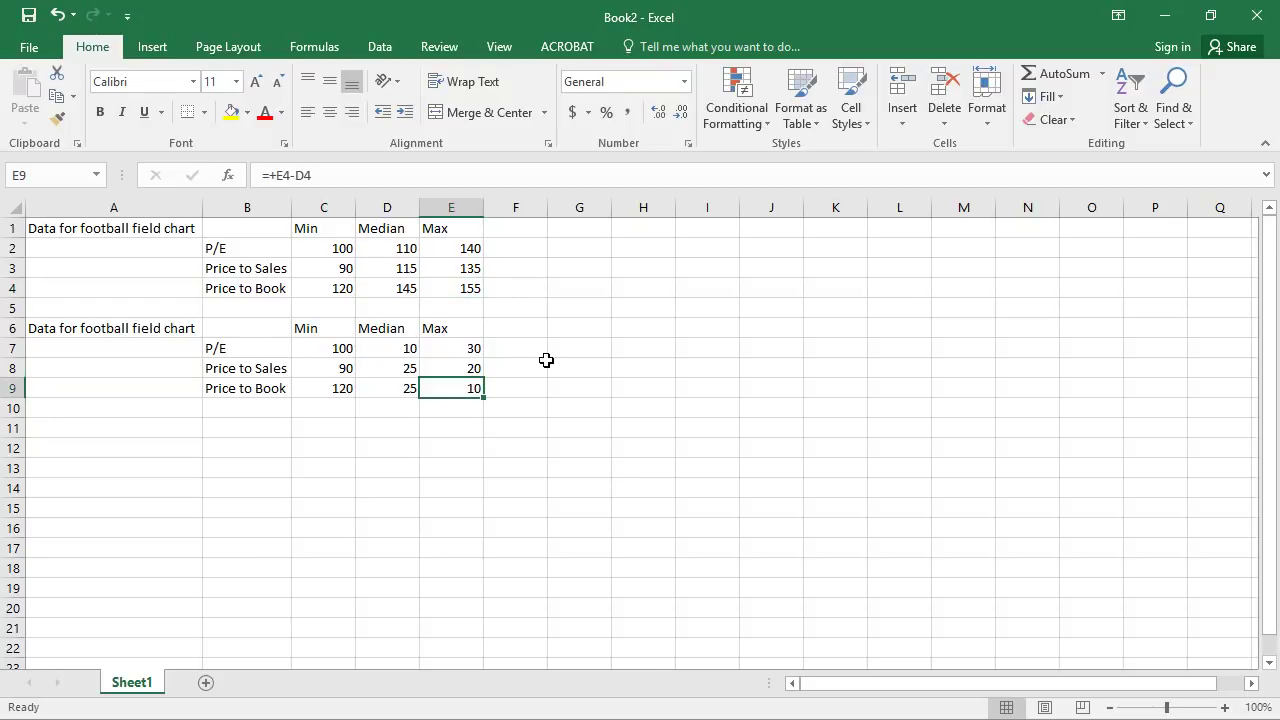
left_click(574, 329)
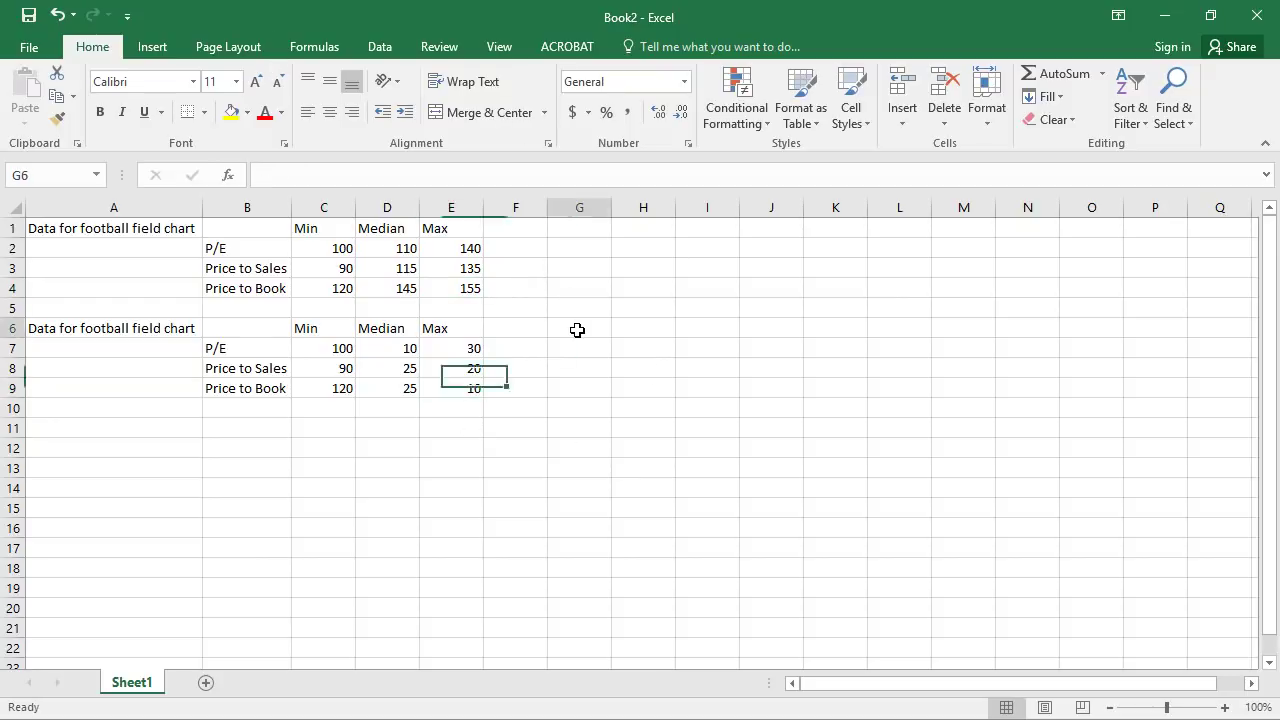
Insert a blank stacked bar chart and move it beside the tables
left_click(153, 48)
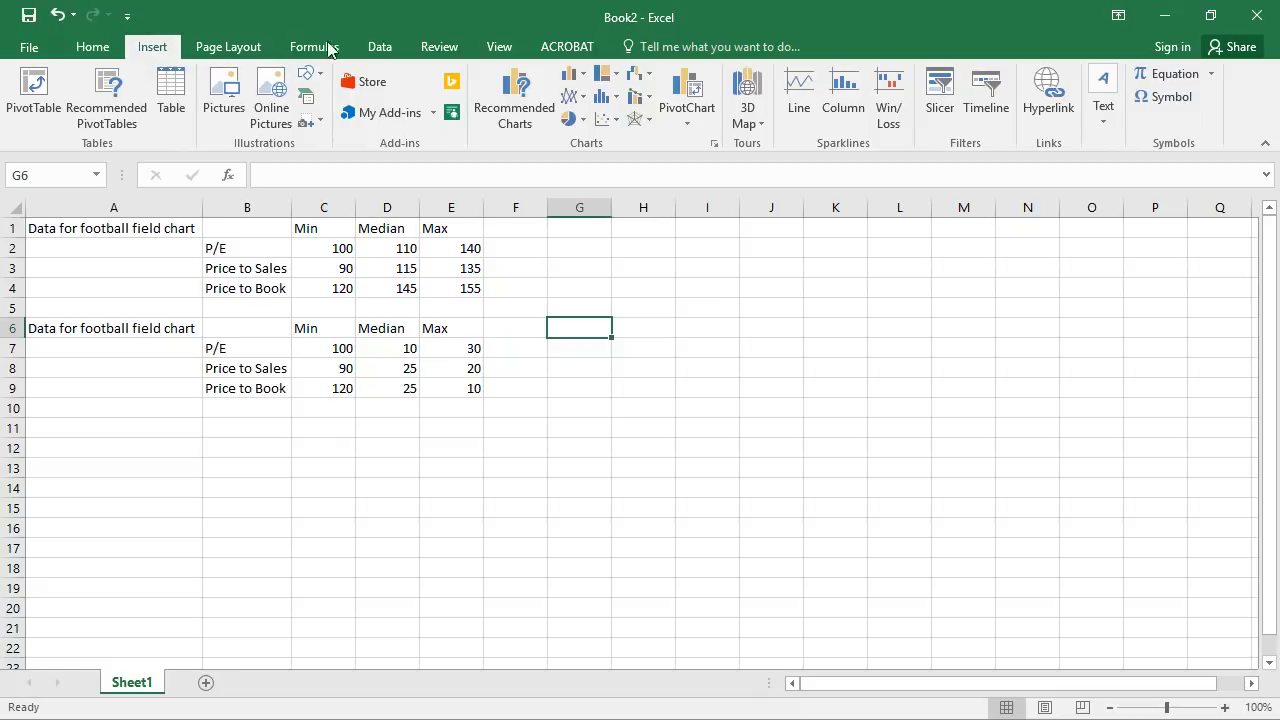
left_click(588, 77)
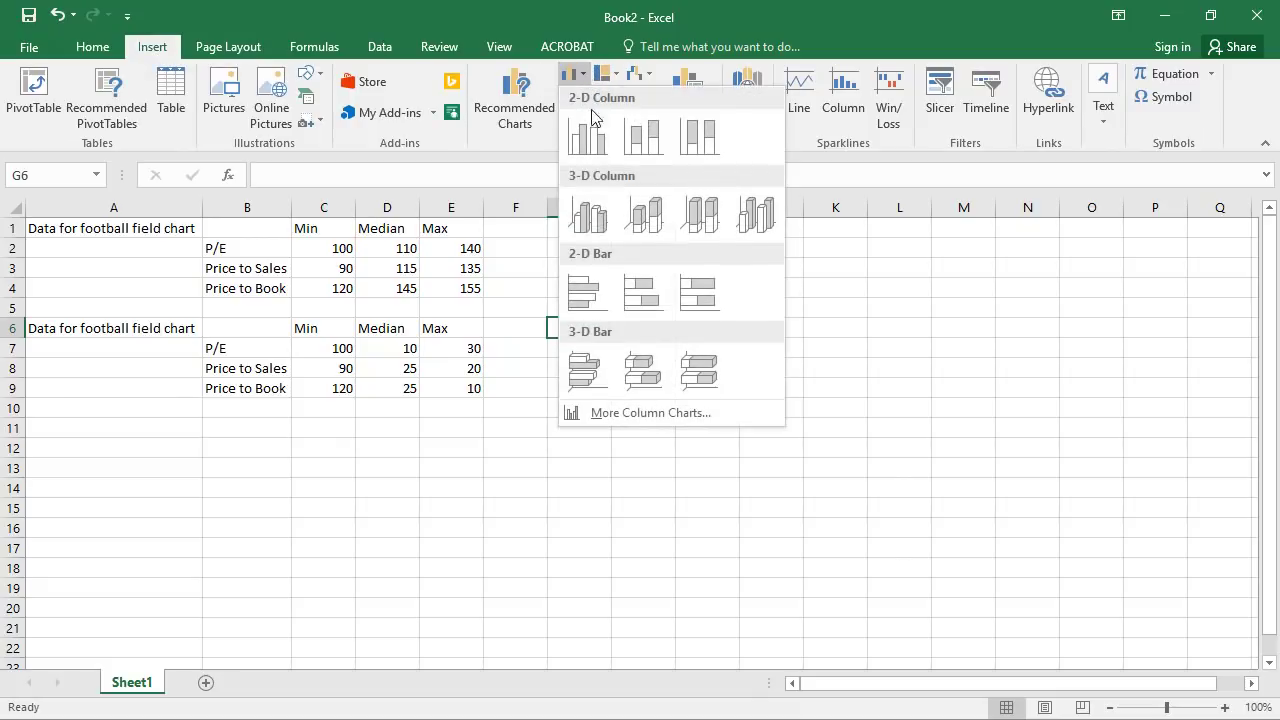
left_click(628, 312)
left_click_drag(626, 317, 740, 278)
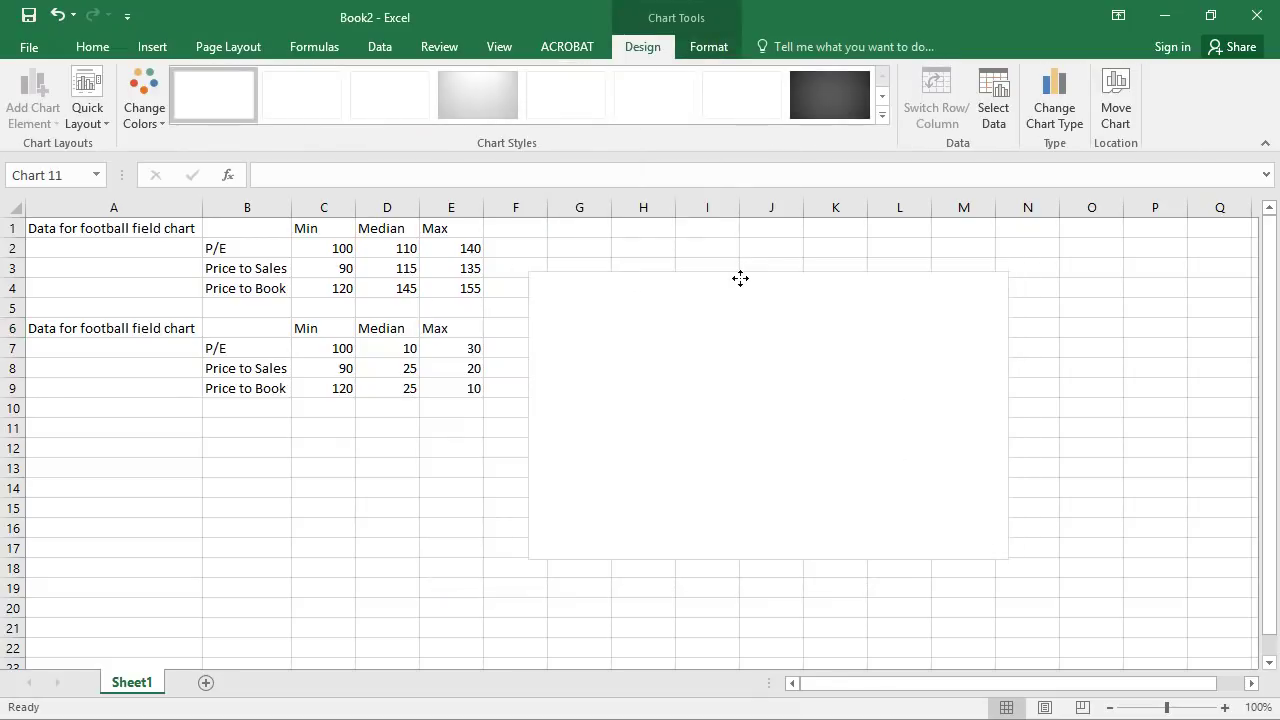
Set B7:E9 as the chart data and switch row/column so each metric is its own bar
right_click(692, 307)
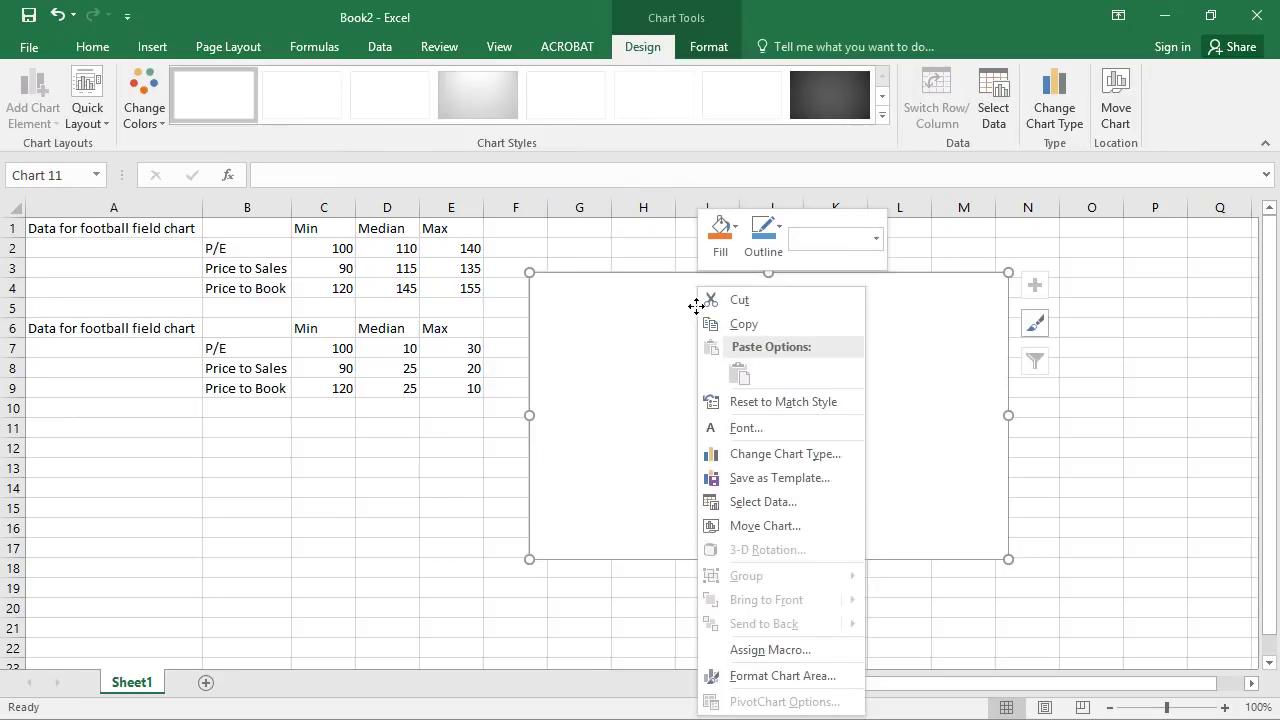
left_click(735, 503)
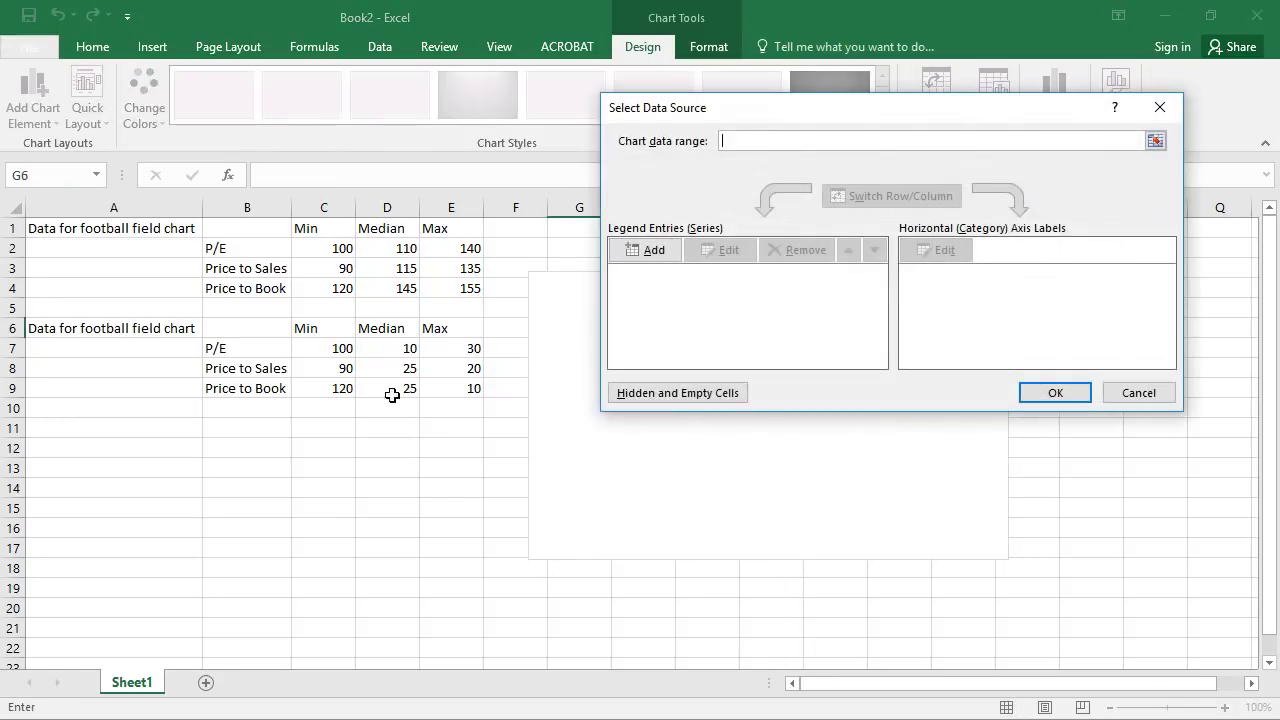
mouse_move(256, 350)
left_mouse_down()
mouse_move(460, 369)
mouse_move(477, 385)
left_mouse_up()
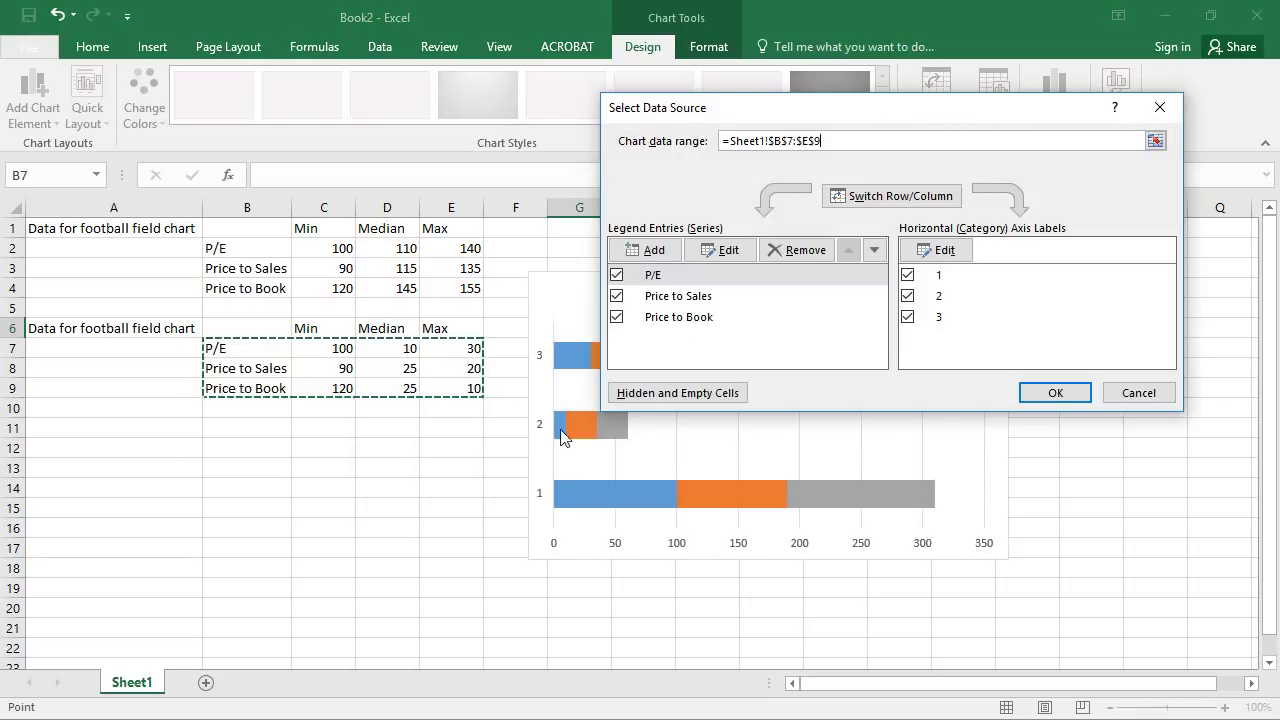
left_click(926, 196)
left_click(1052, 395)
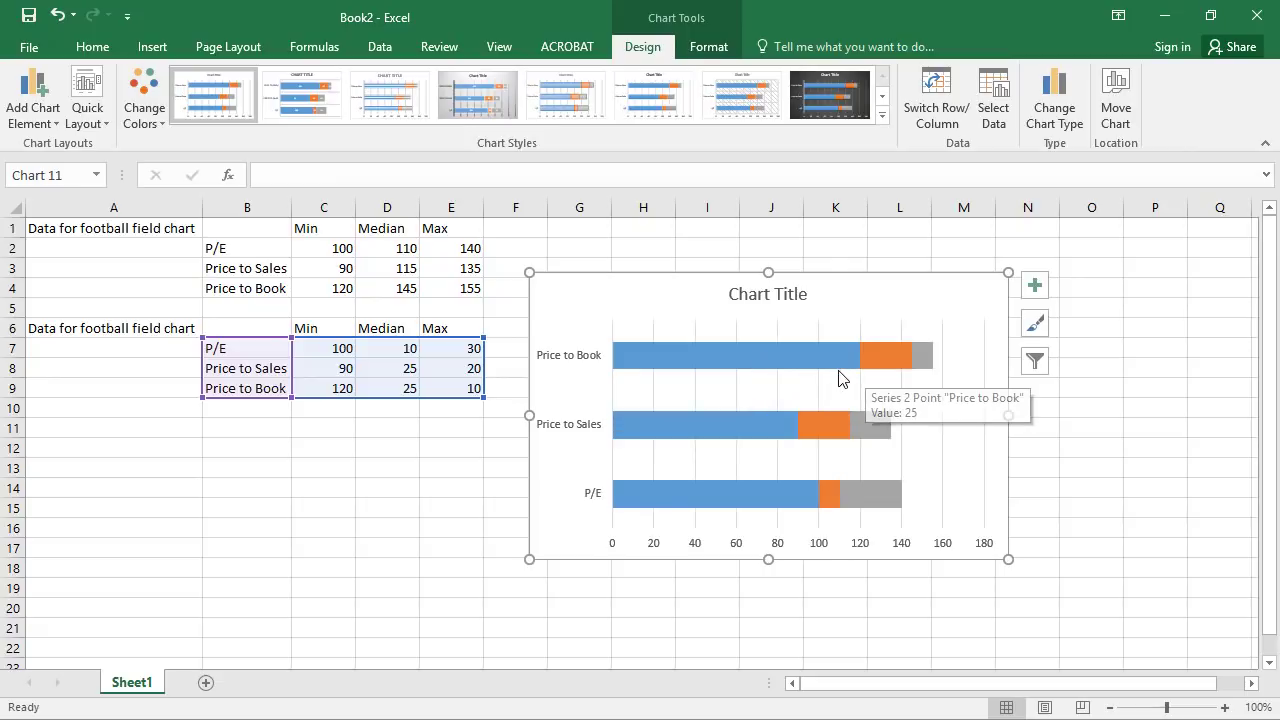
Give the blue Min series No fill so only the Median and Max segments float visibly
left_click(763, 358)
right_click(763, 358)
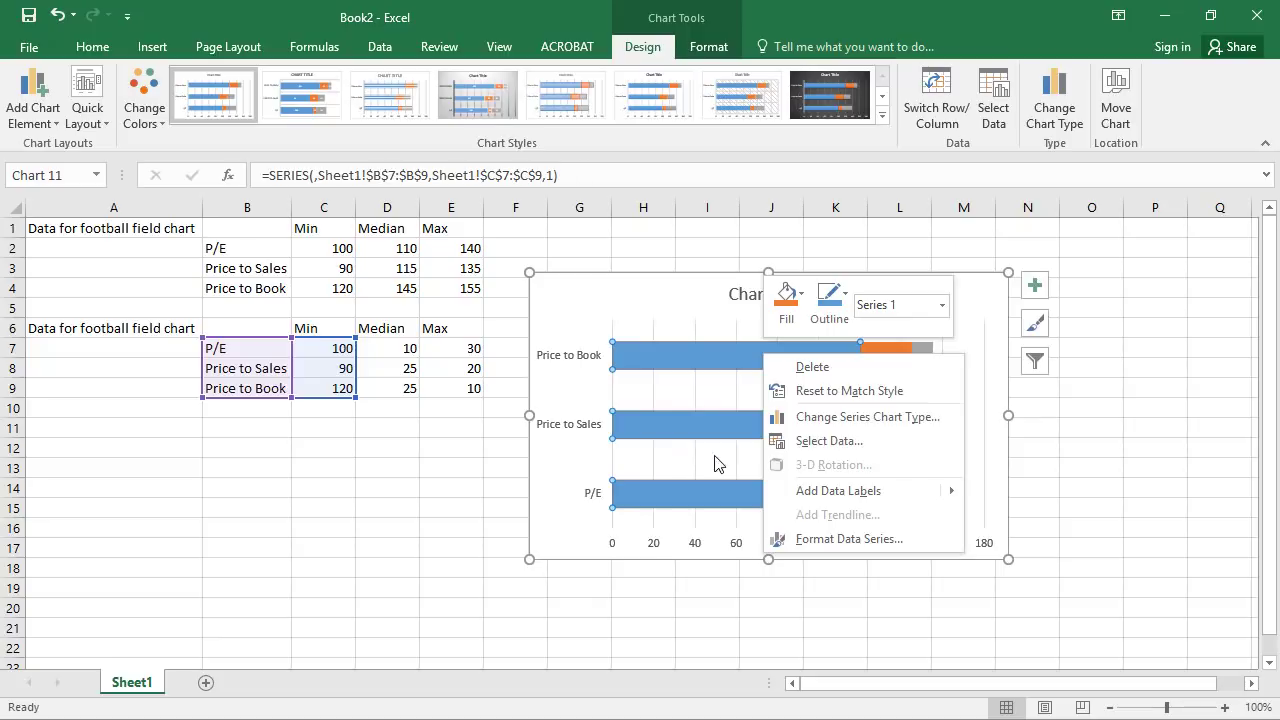
left_click(717, 357)
left_click(654, 297)
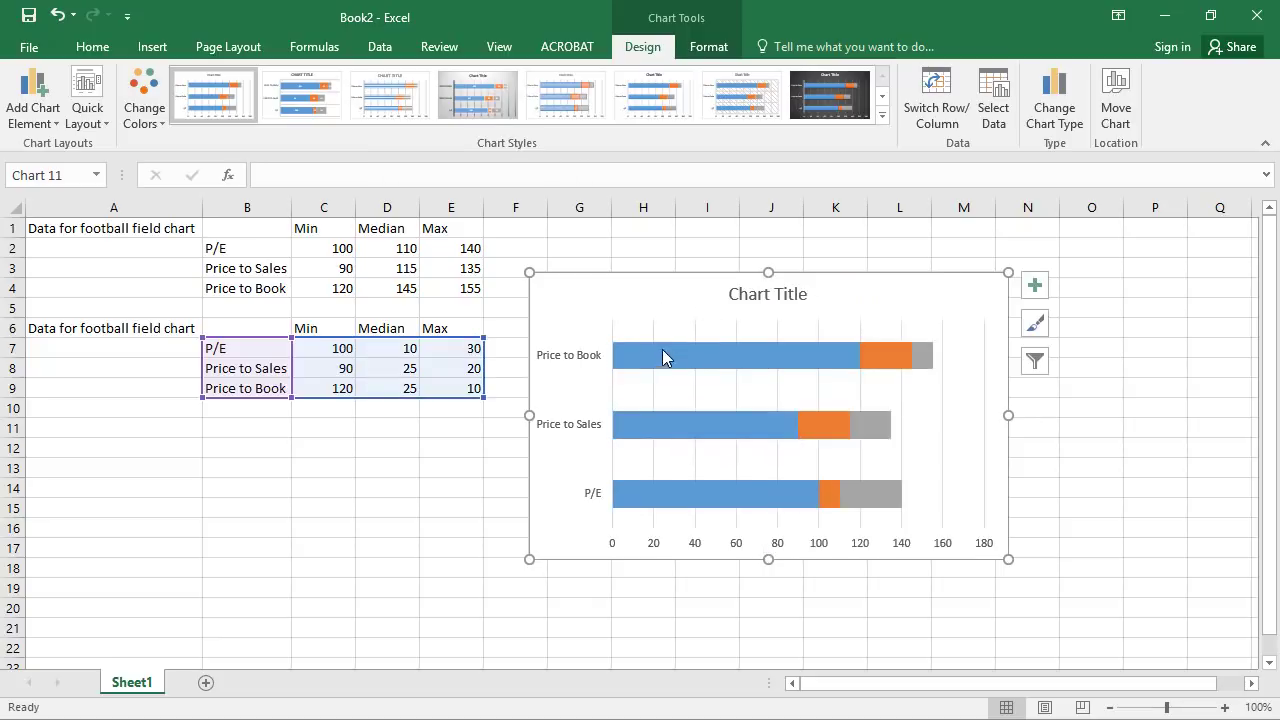
right_click(730, 431)
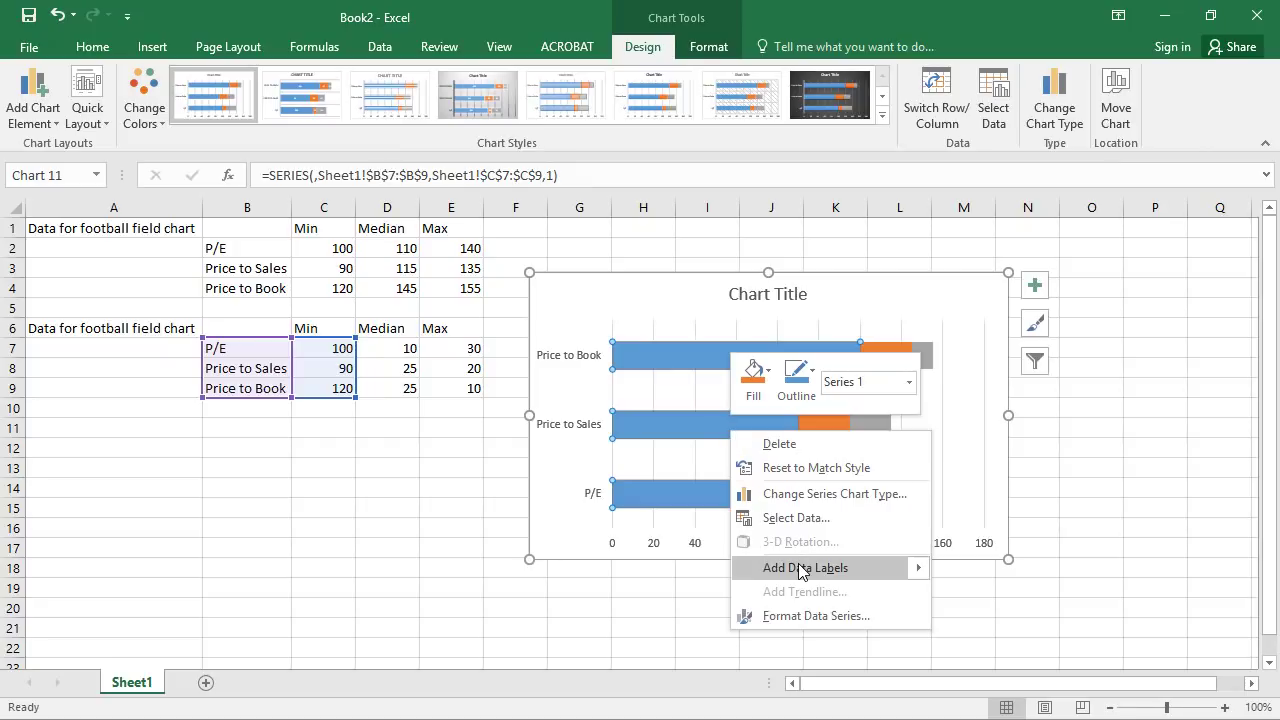
left_click(800, 616)
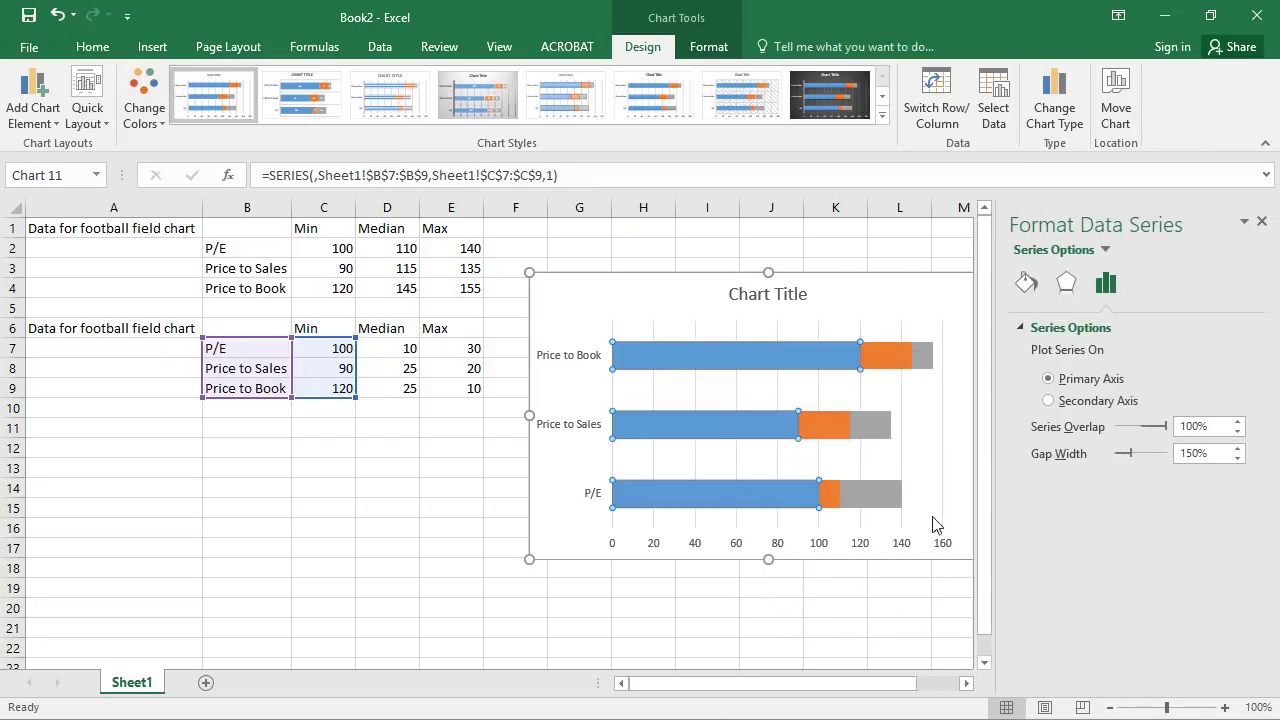
left_click(1026, 283)
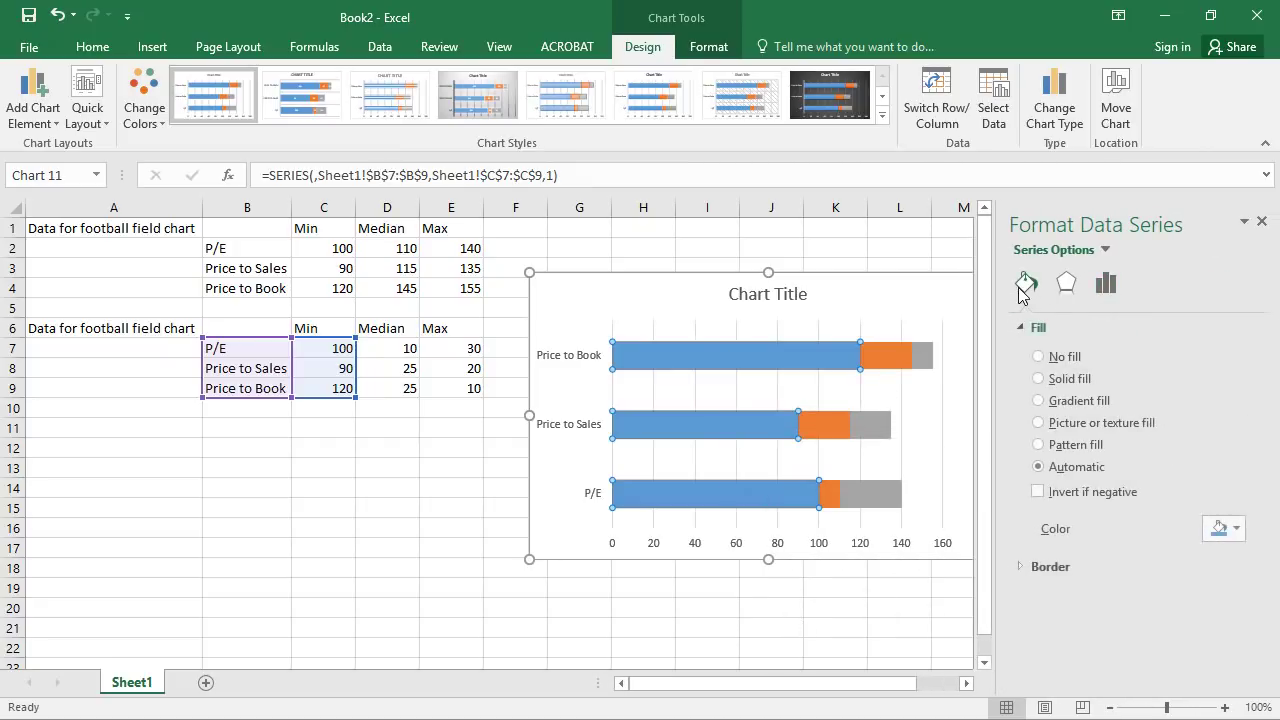
left_click(1066, 358)
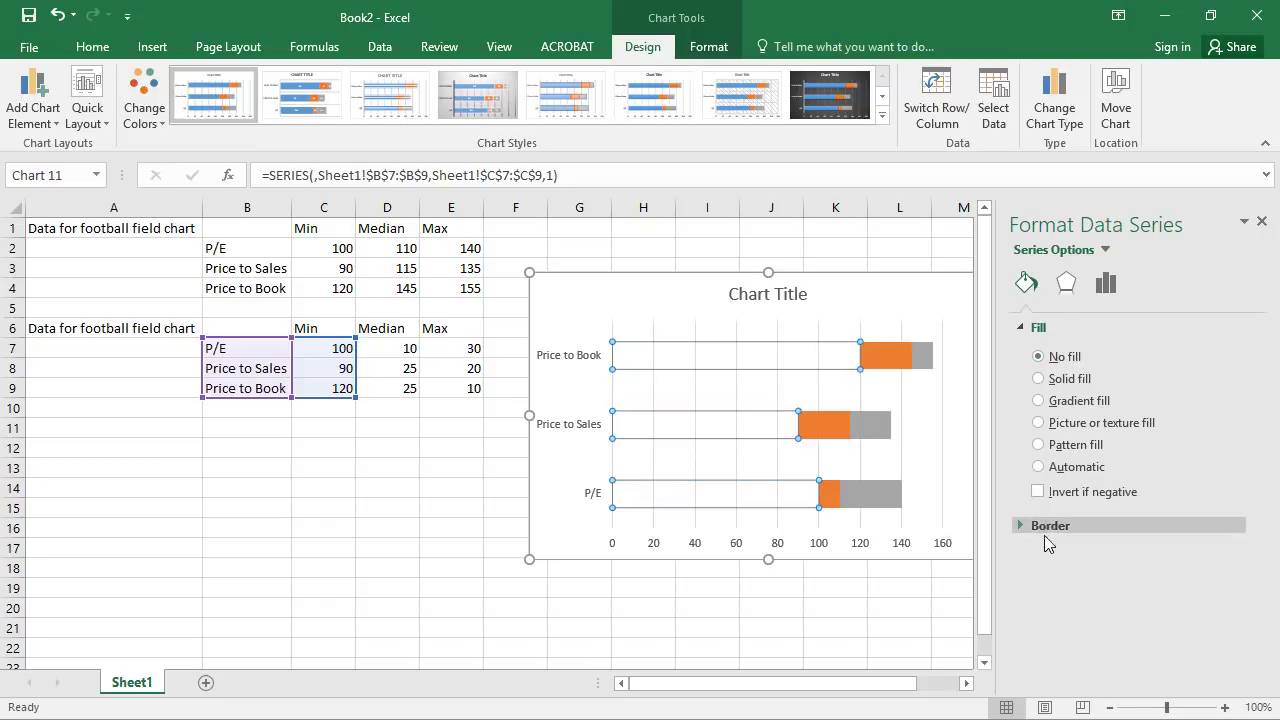
left_click(1261, 221)
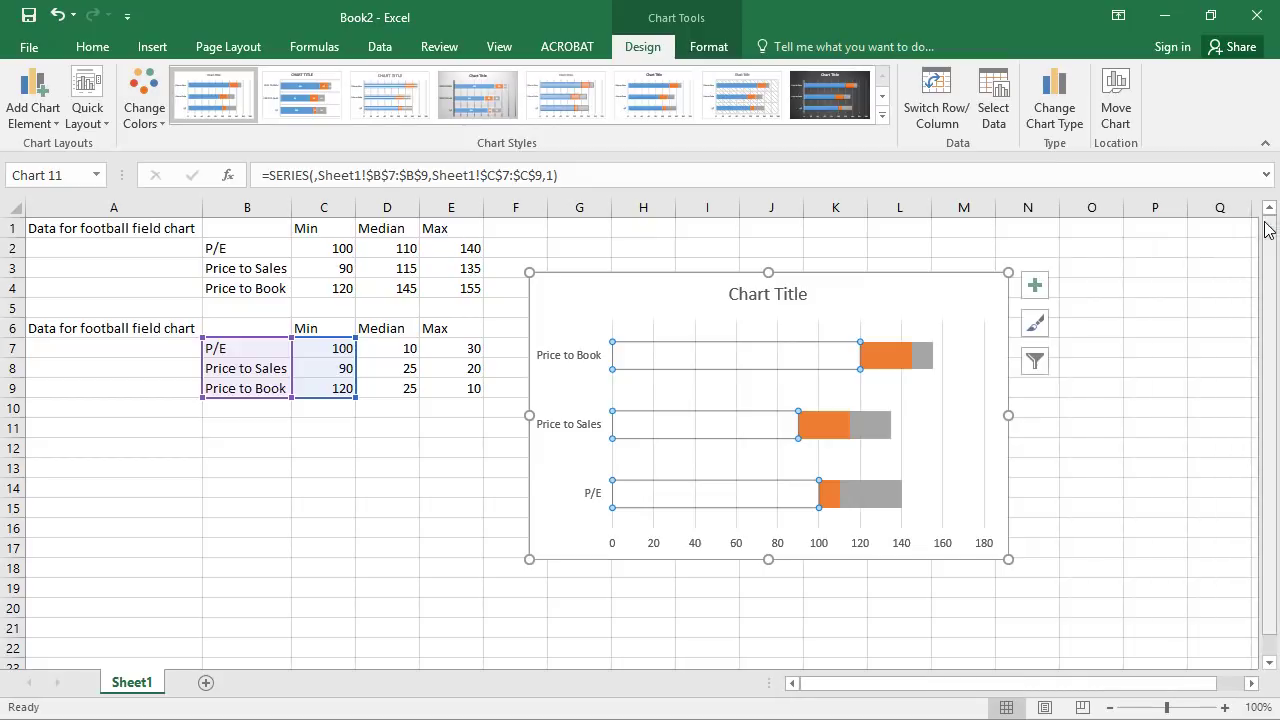
Set the horizontal axis bounds to minimum 80 and maximum 160
left_click(821, 547)
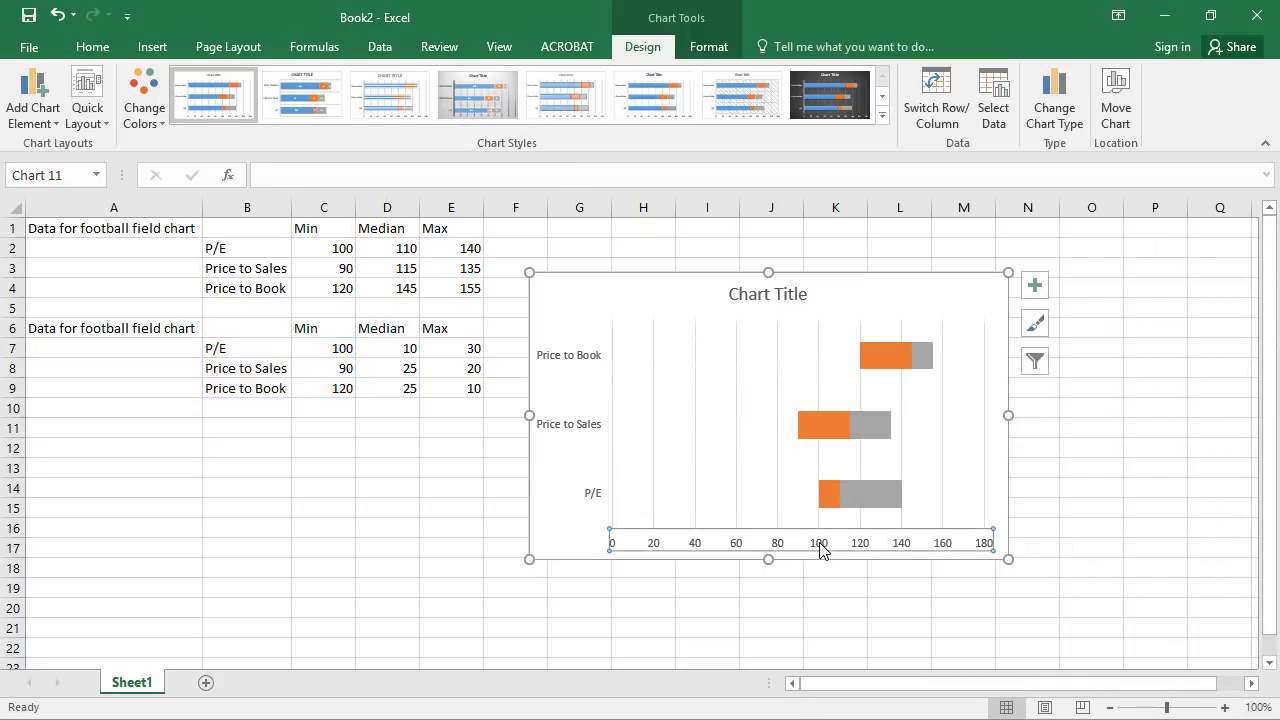
right_click(819, 547)
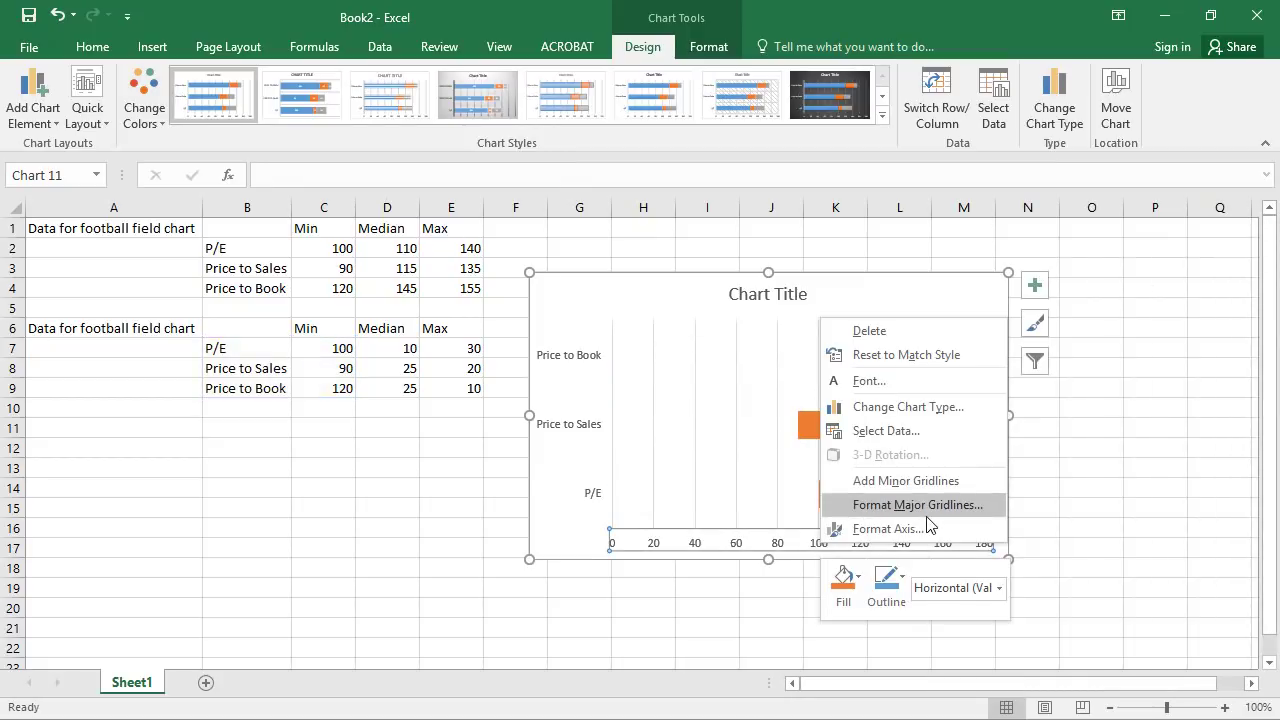
left_click(925, 528)
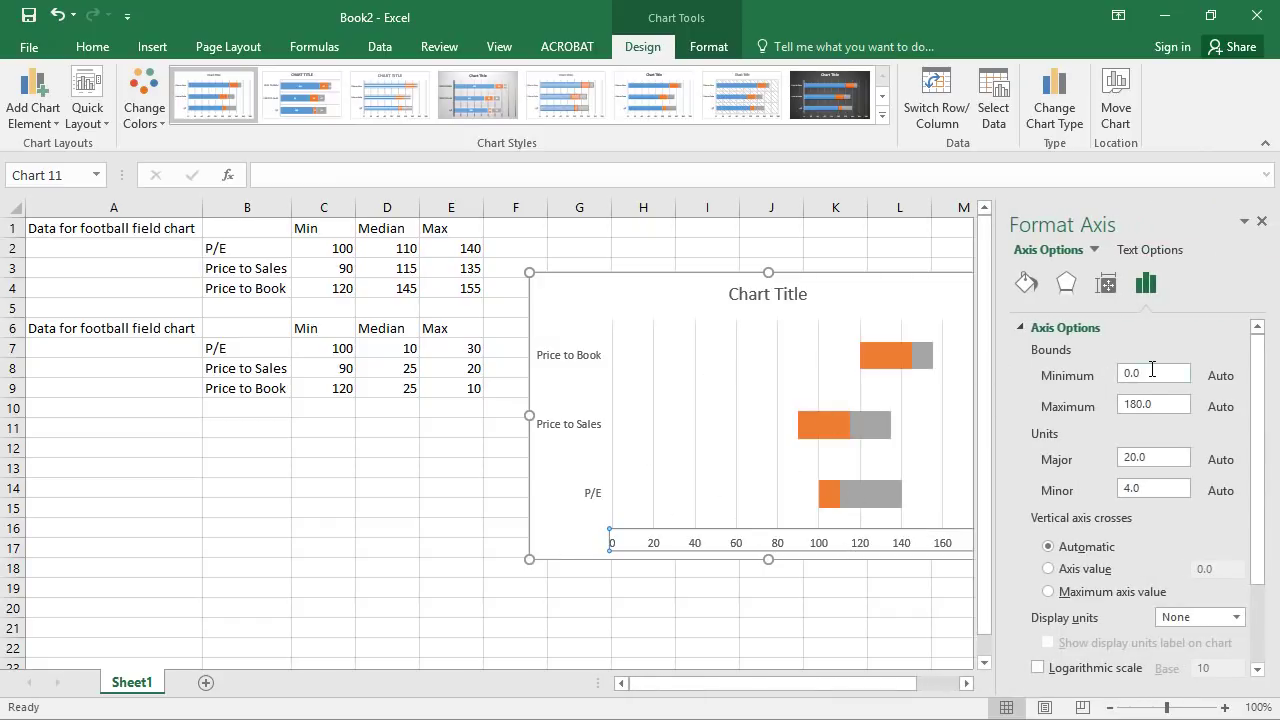
left_click_drag(1154, 372, 948, 380)
left_click(1166, 407)
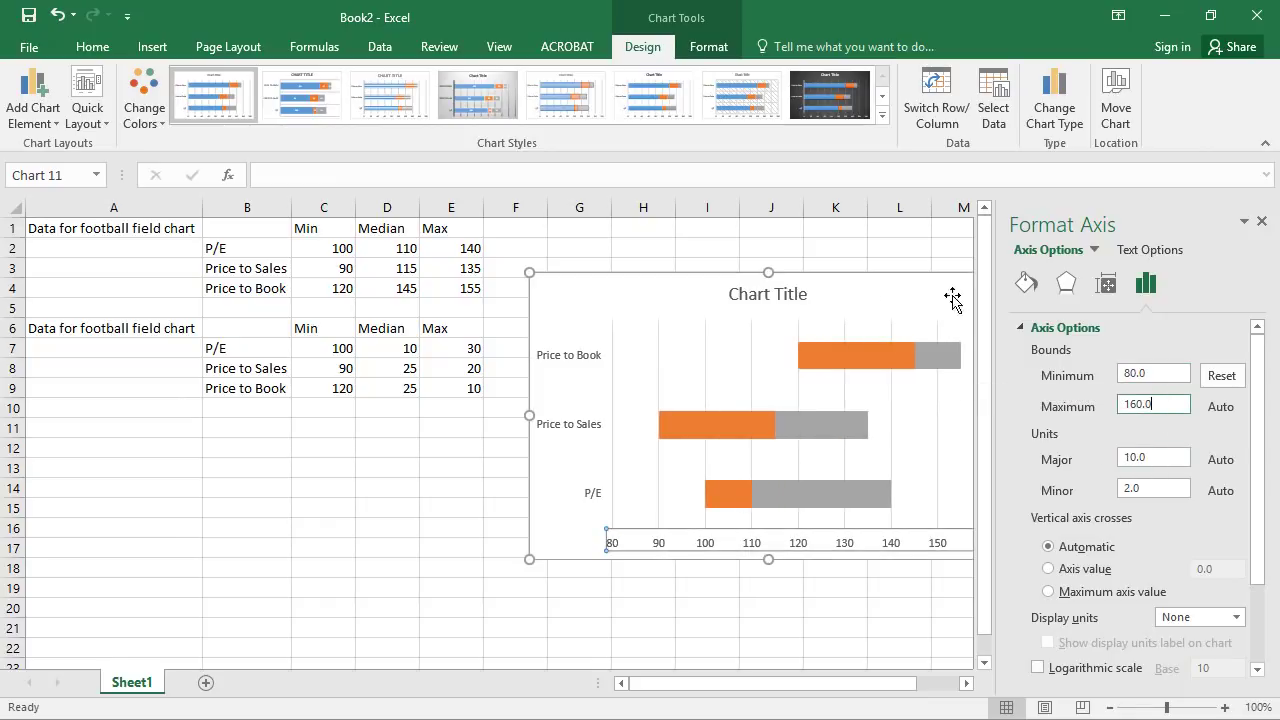
left_click_drag(879, 287, 690, 302)
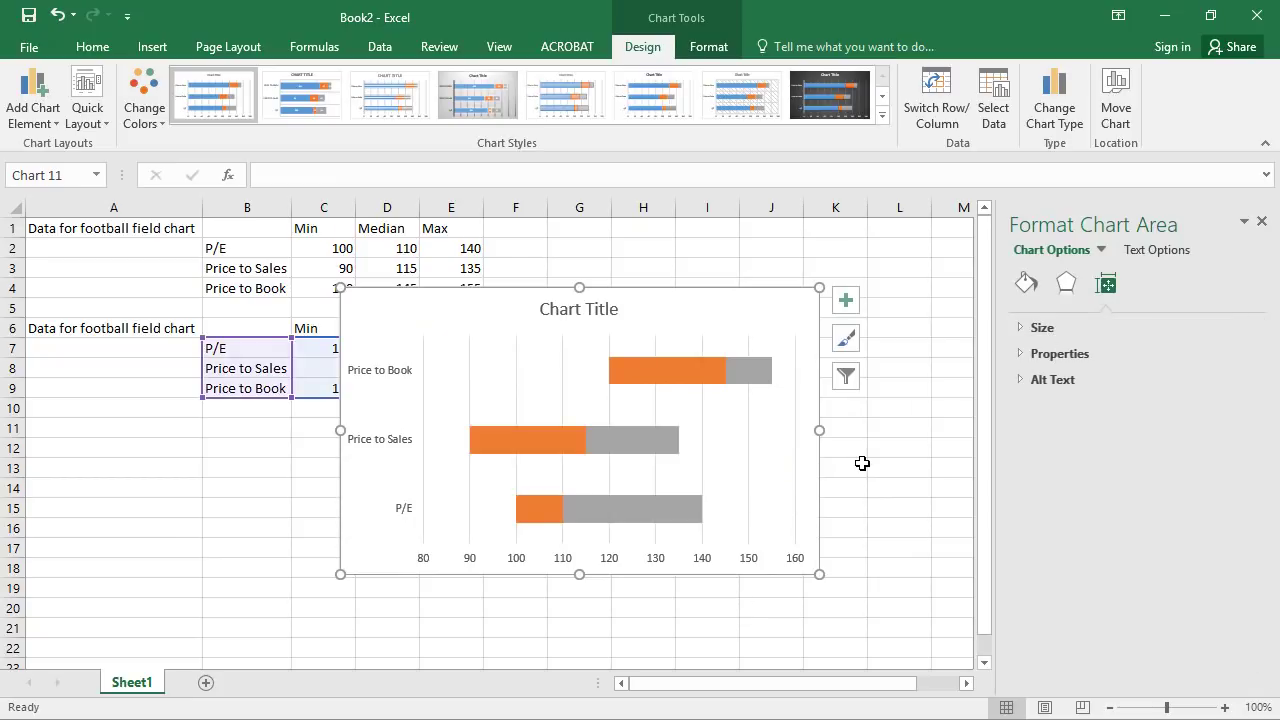
Move the chart right of the tables and compare the grey Max bars with P/E values 140 and 100
left_click_drag(679, 320, 824, 282)
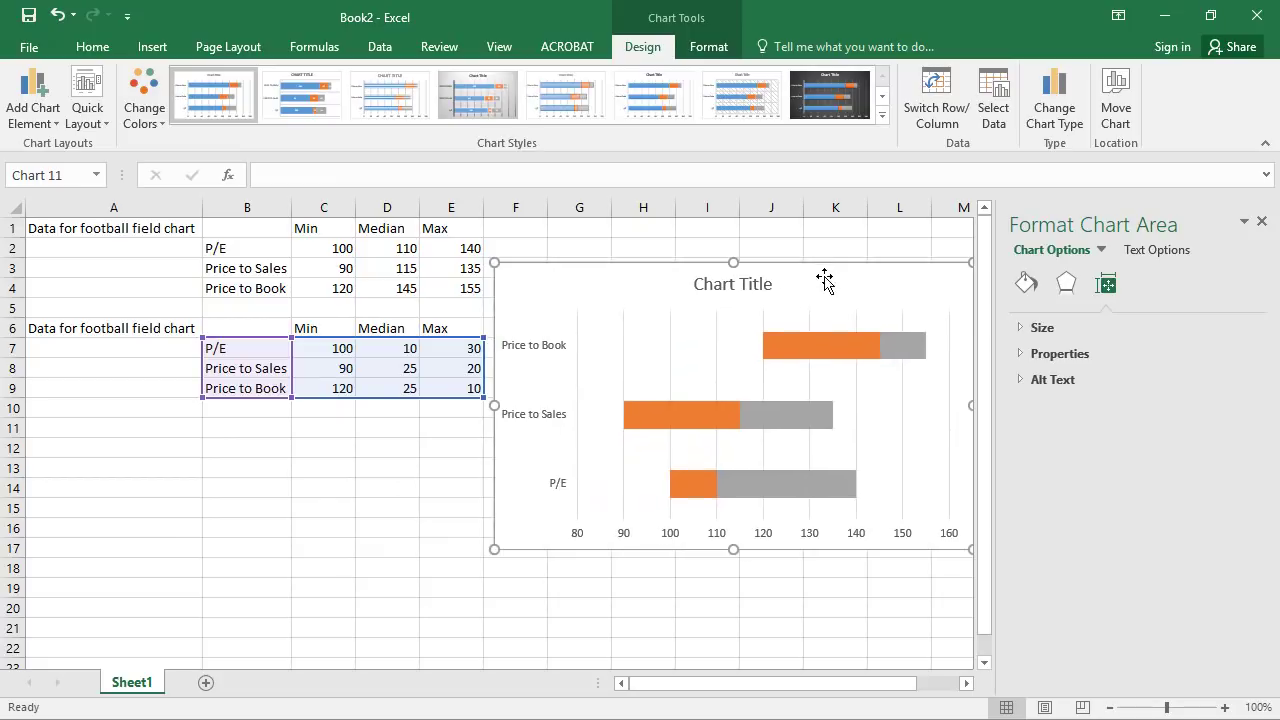
left_click(296, 402)
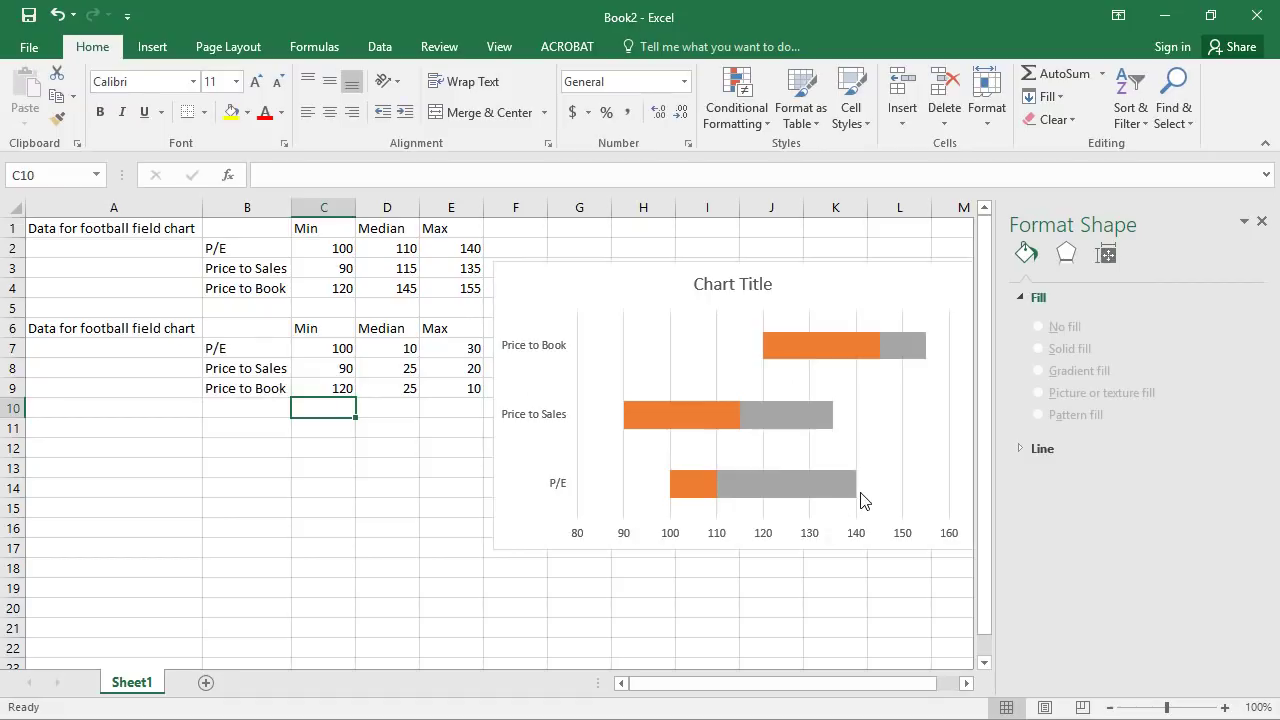
left_click(838, 505)
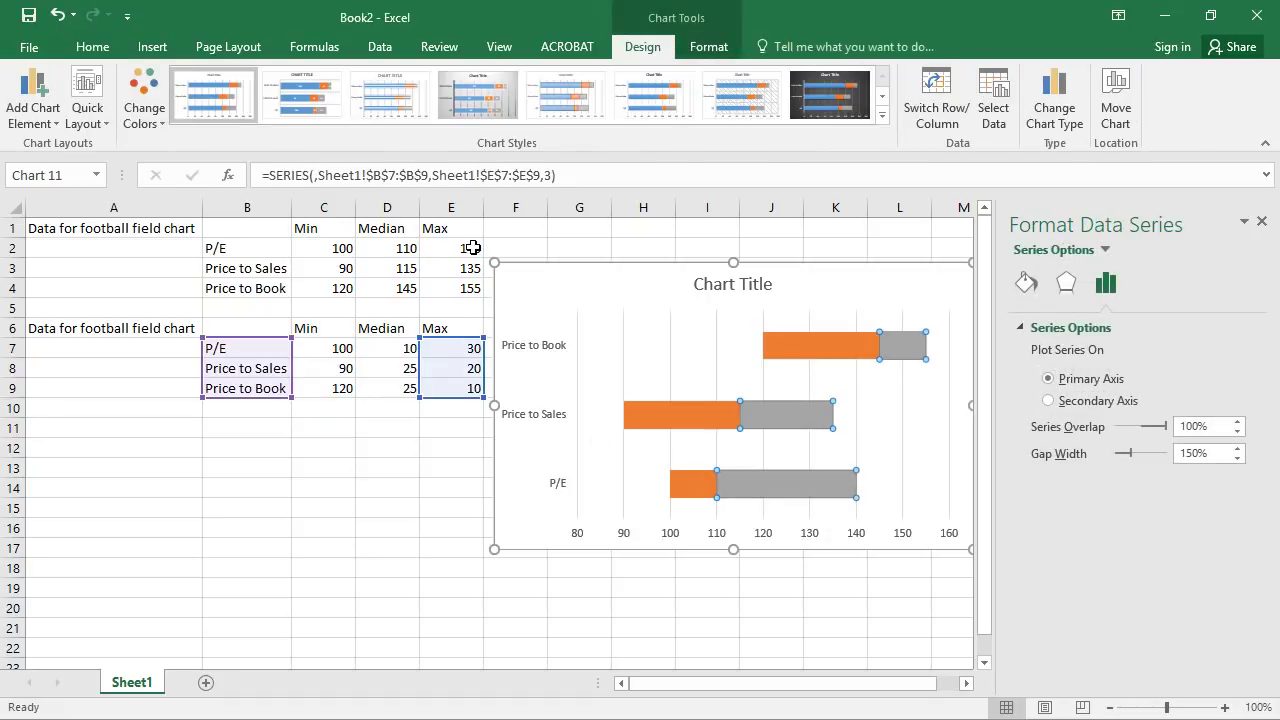
left_click(438, 244)
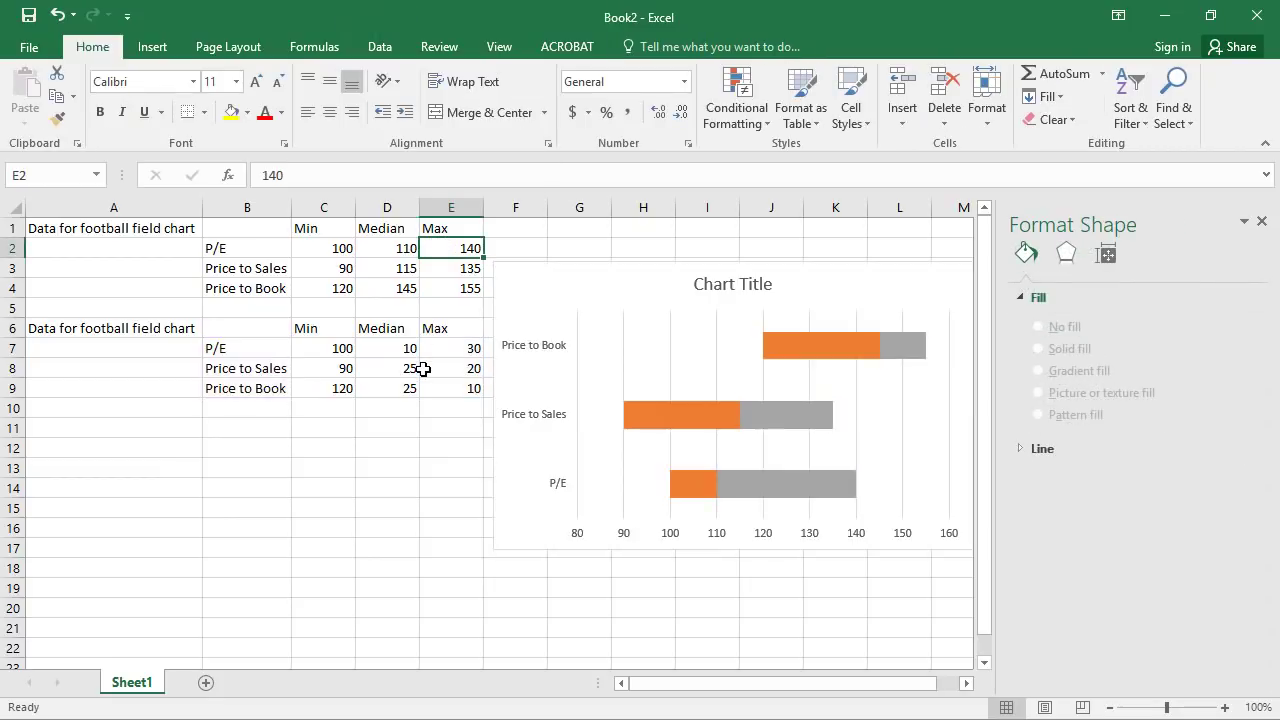
left_click(800, 484)
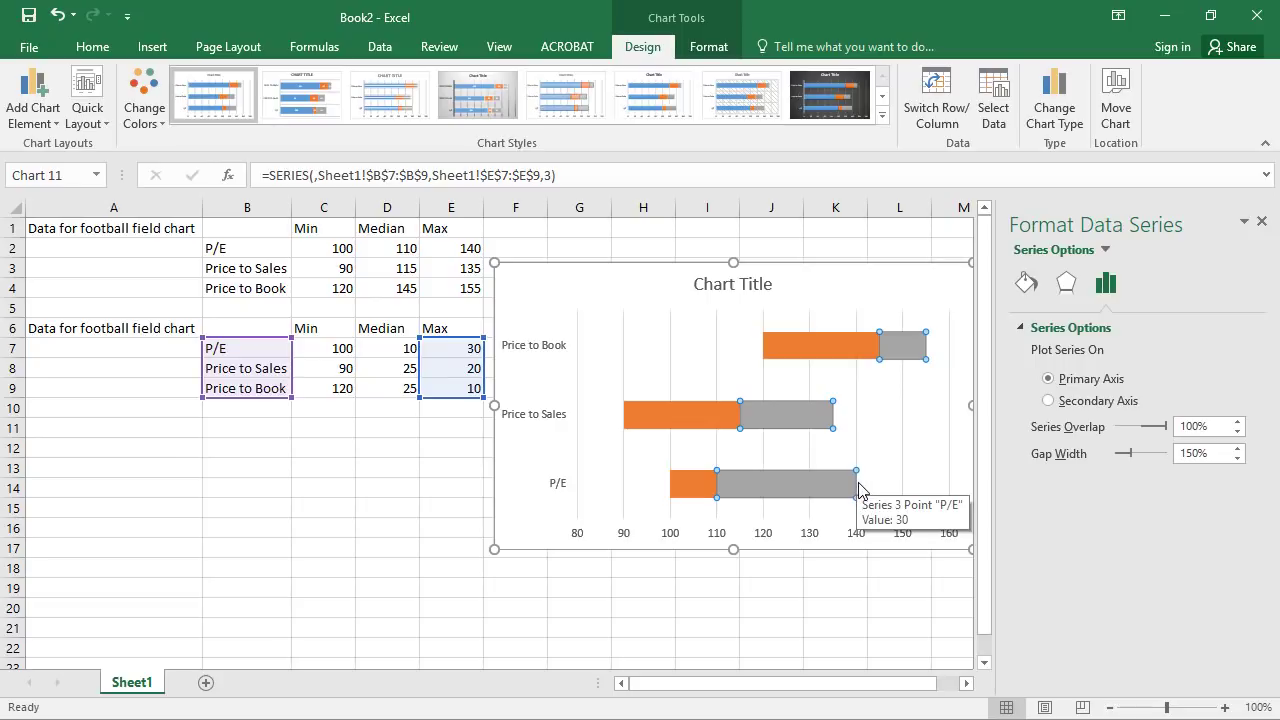
mouse_move(675, 489)
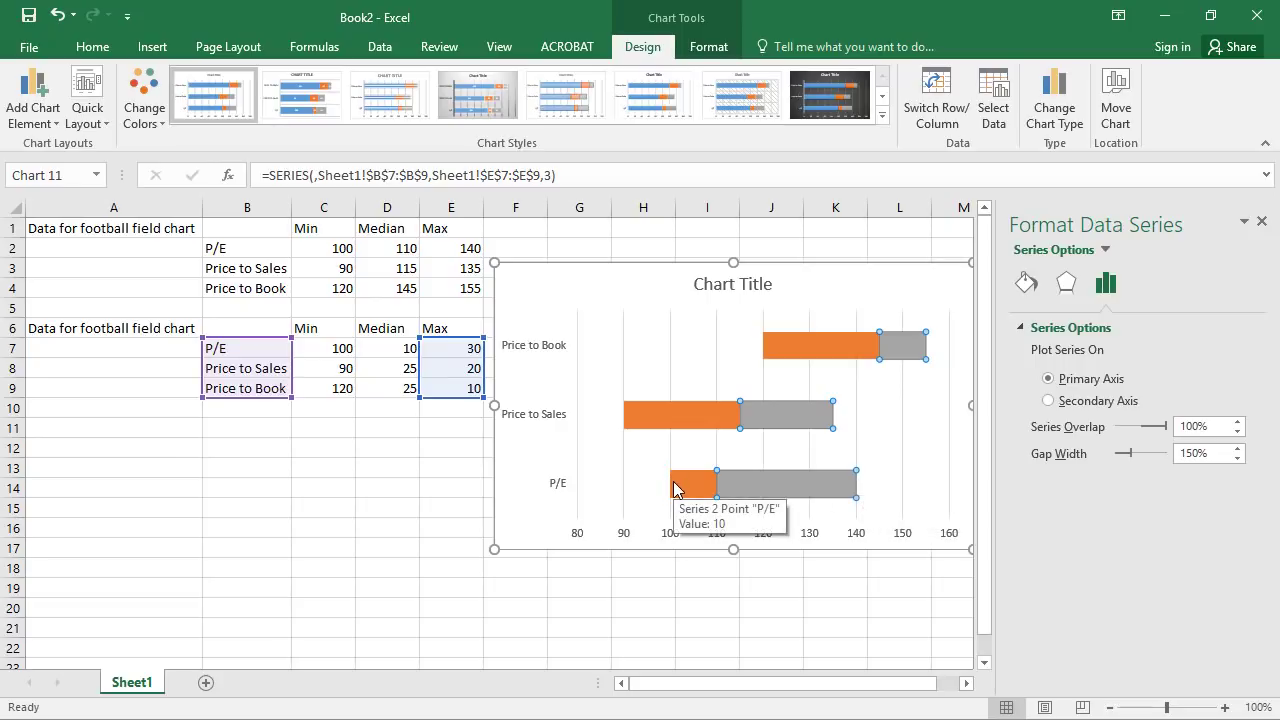
left_click(330, 246)
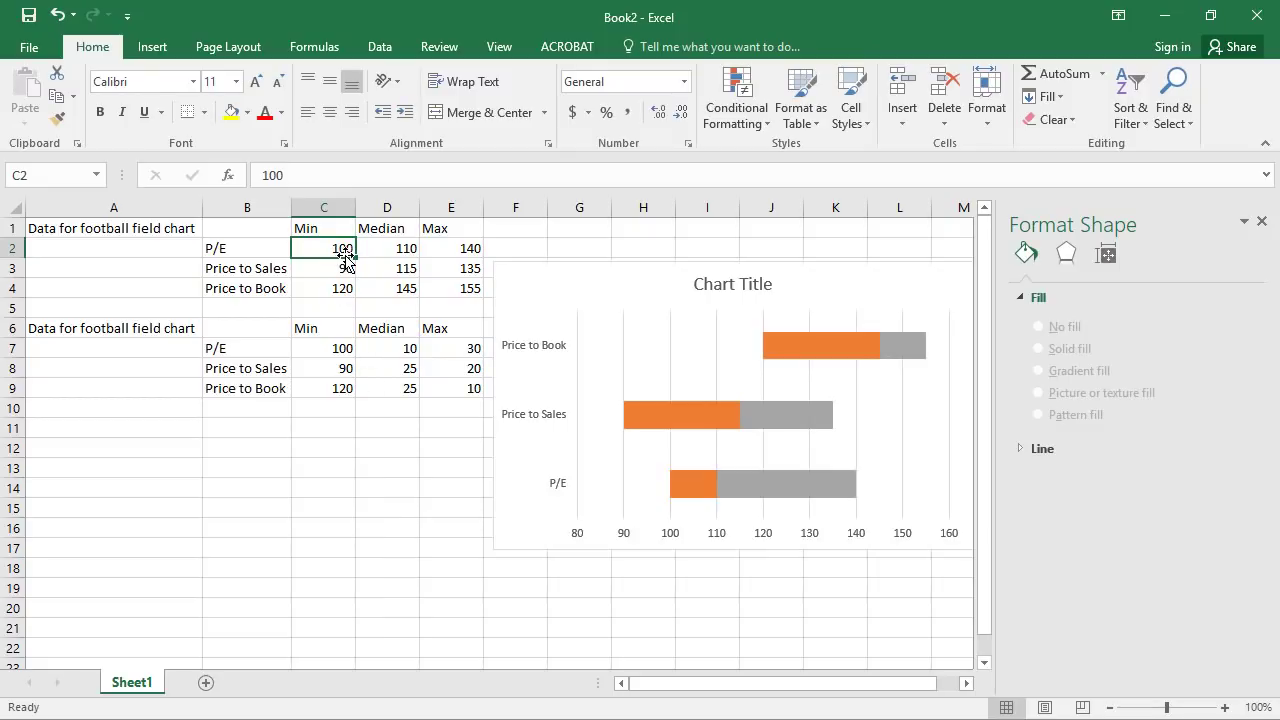
left_click(241, 332)
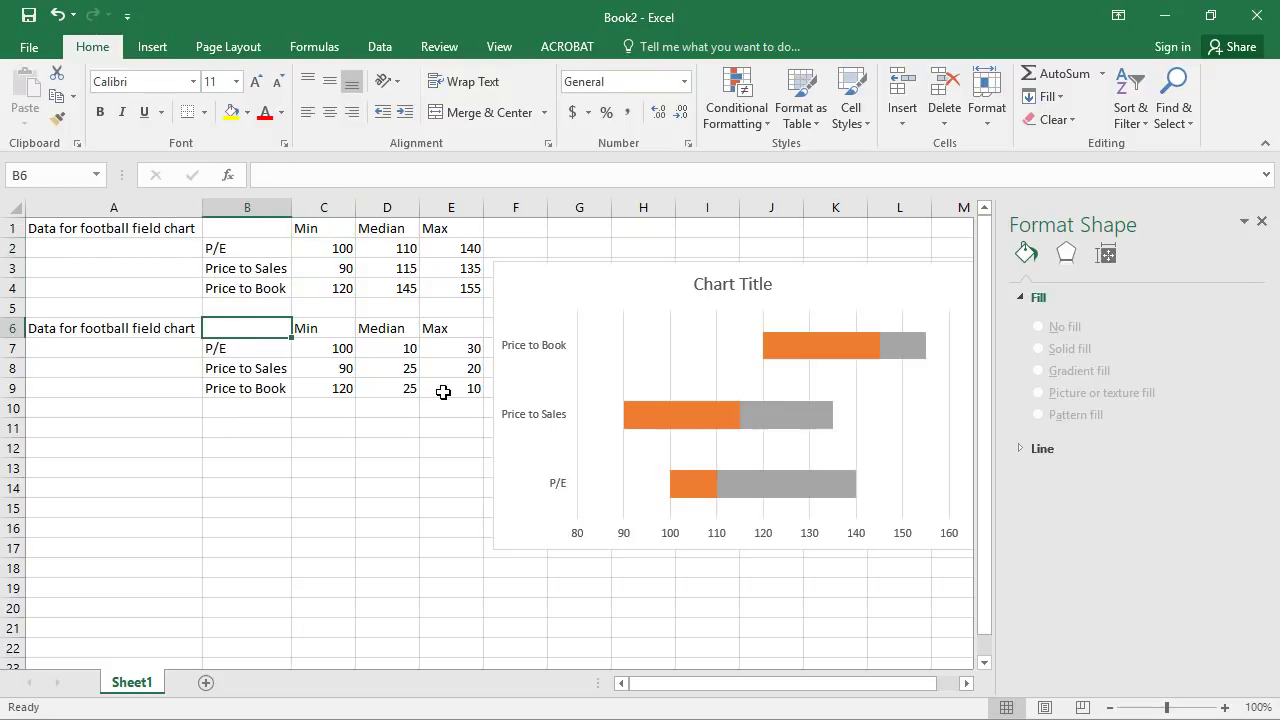
left_click_drag(443, 392, 255, 331)
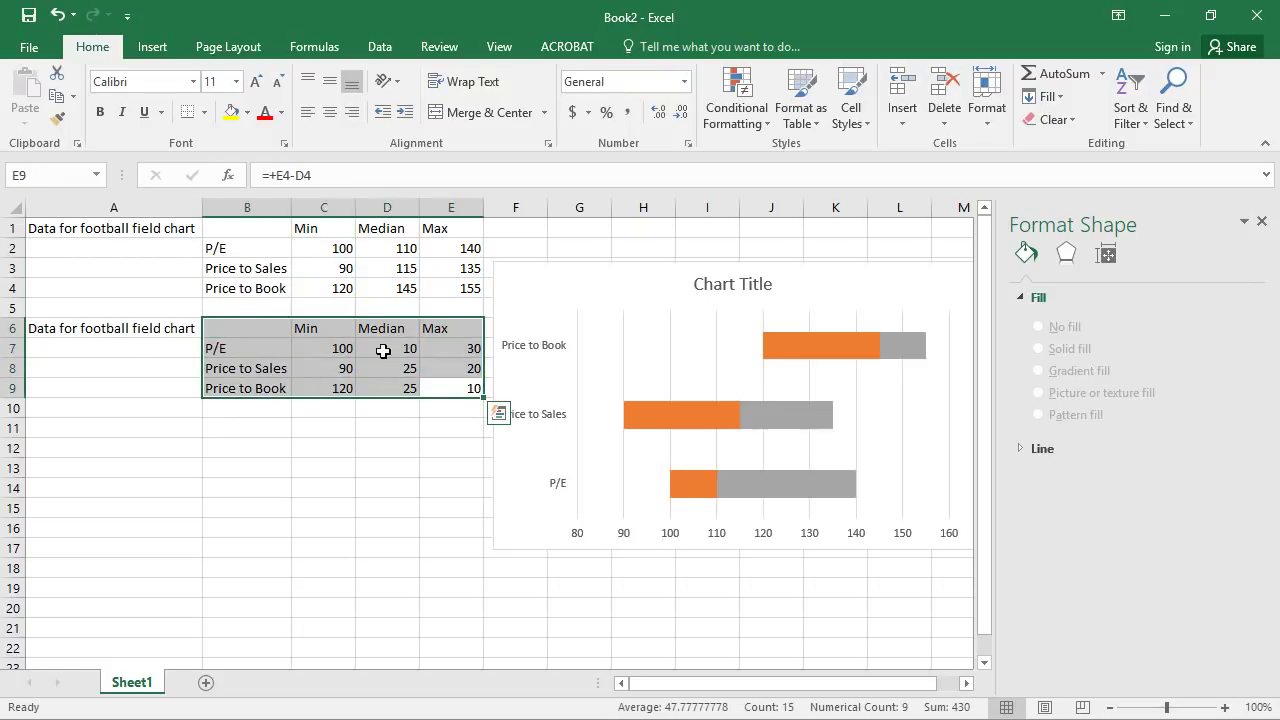
left_click(333, 347)
left_click_drag(333, 347, 329, 386)
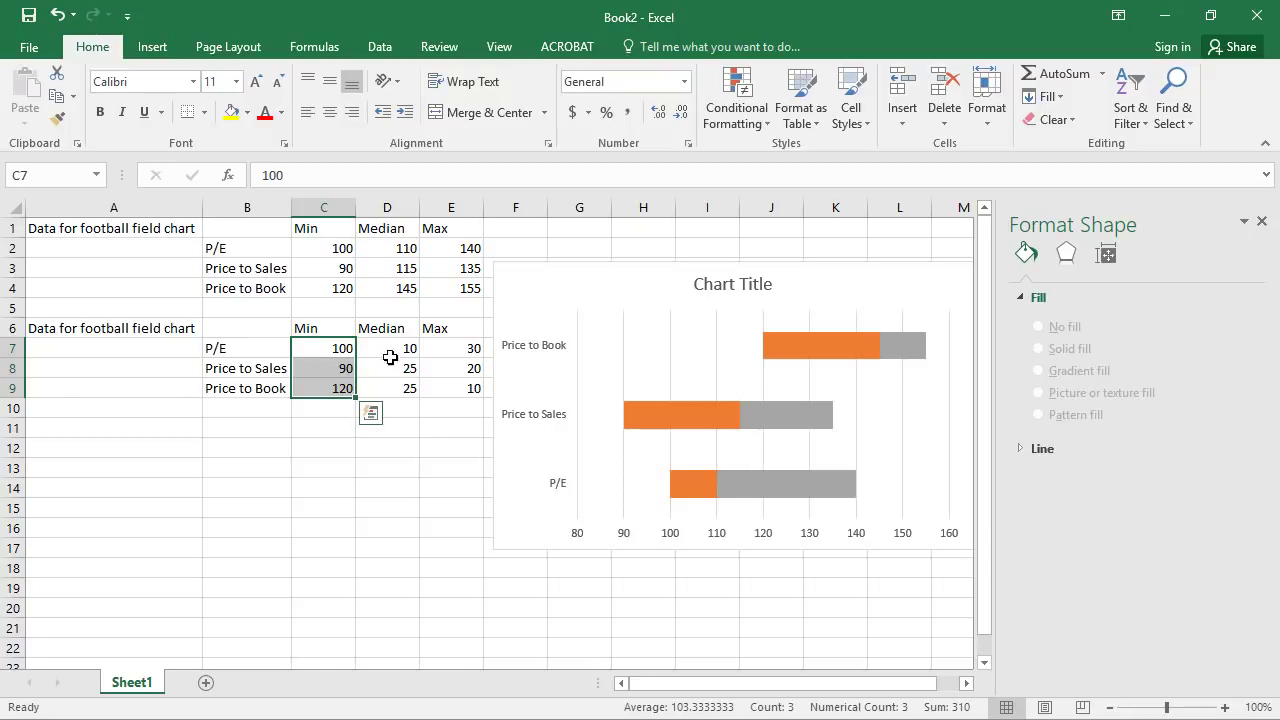
left_click_drag(405, 347, 461, 388)
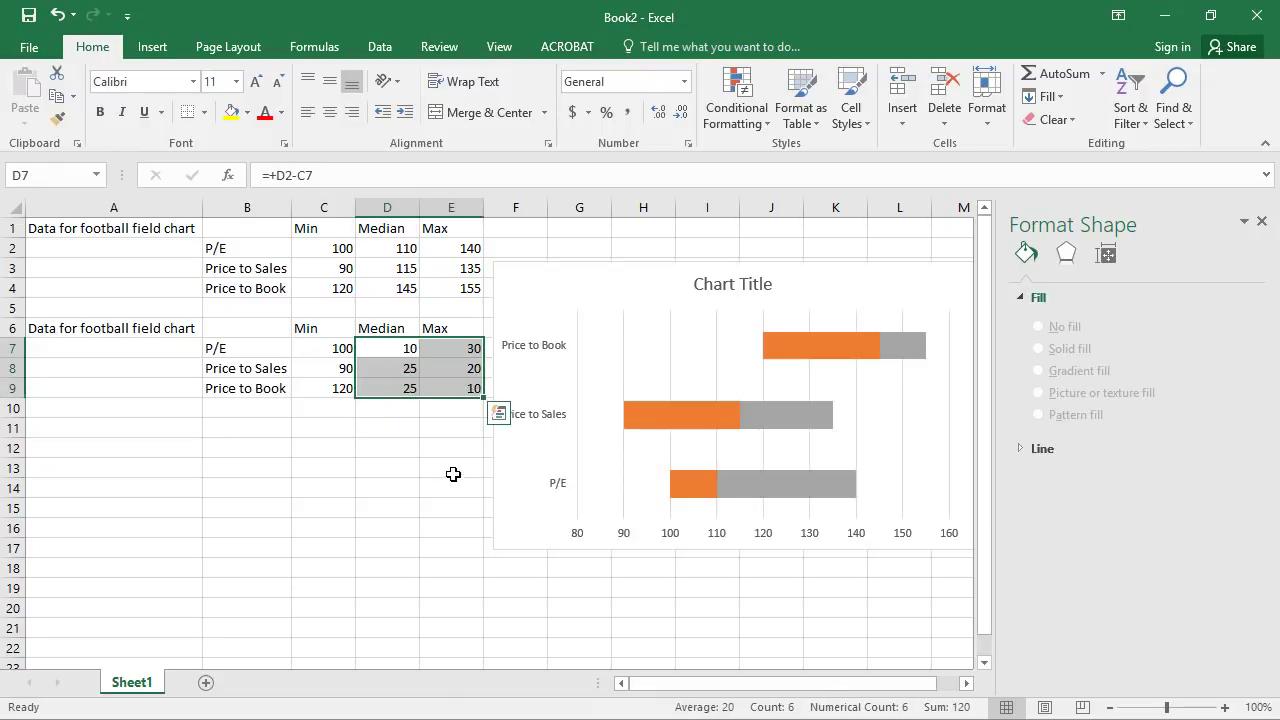